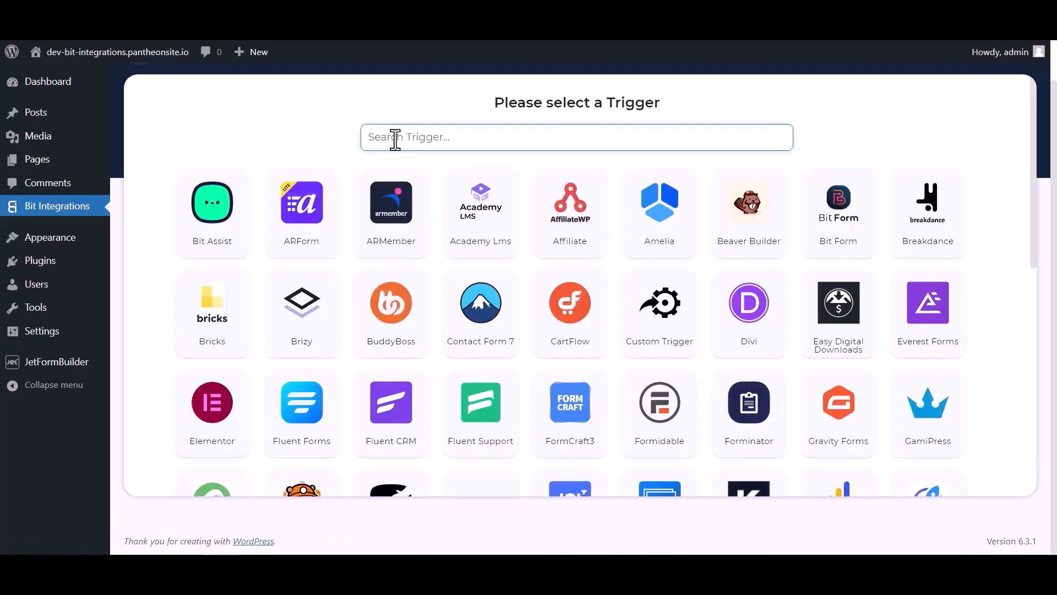
Step: Pick JetForm Builder as the trigger via a 'jet' search, copy its webhook URL and start fetching
click(392, 137)
text(jet)
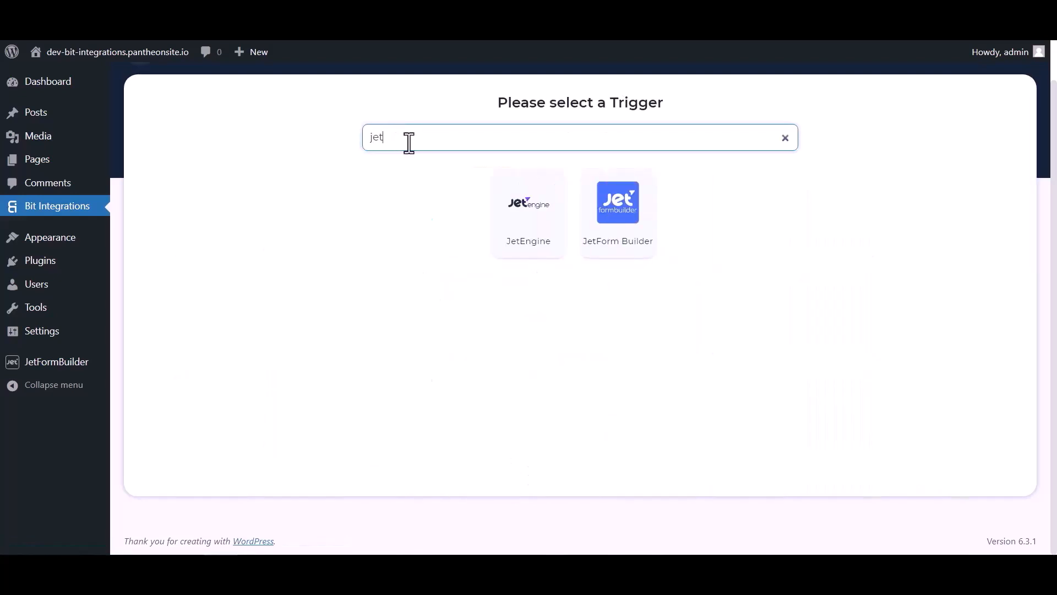
click(619, 234)
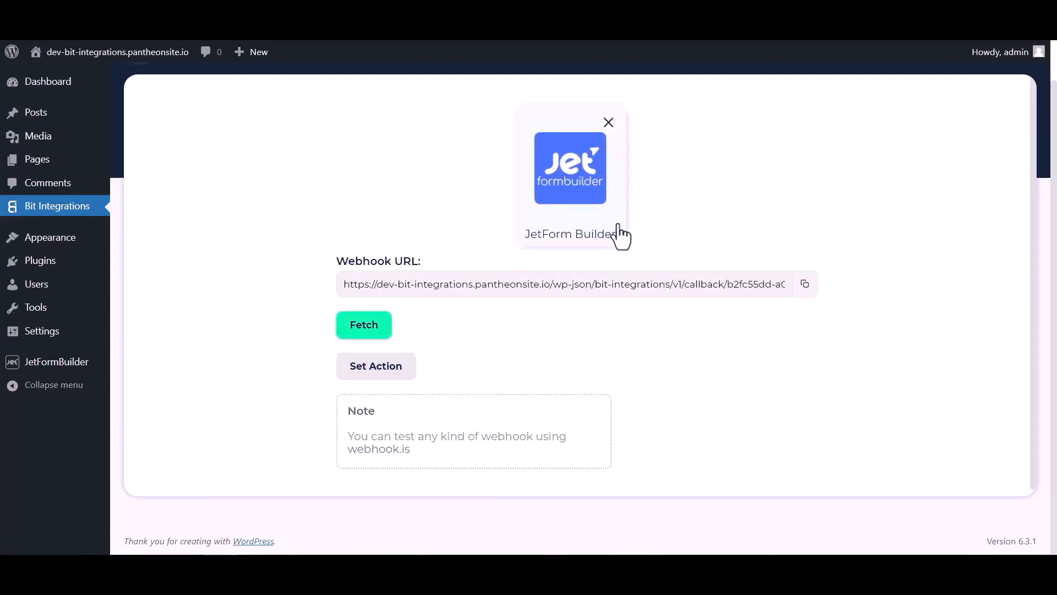
click(802, 285)
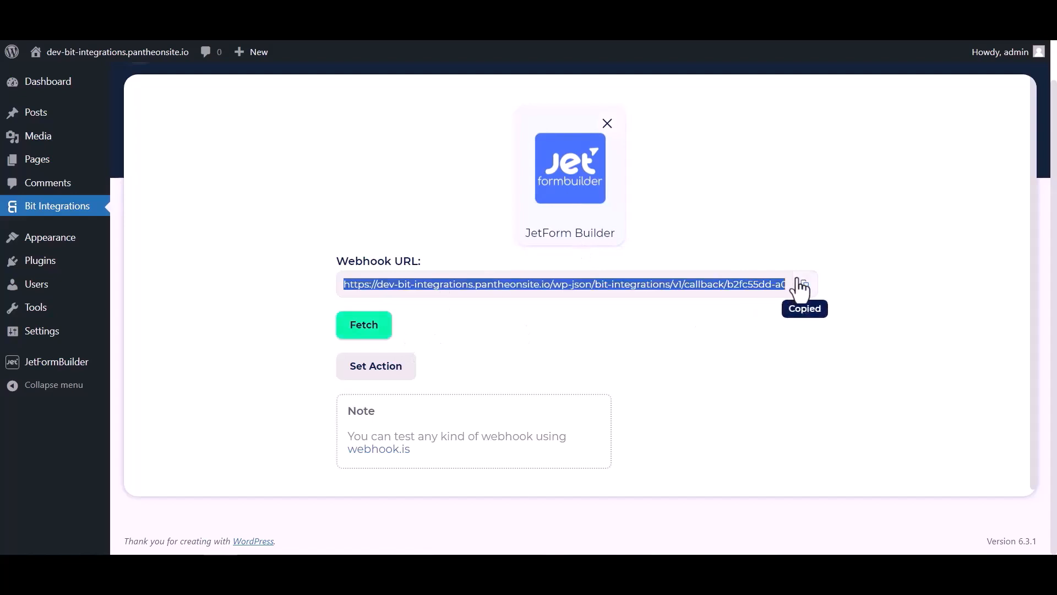
click(373, 332)
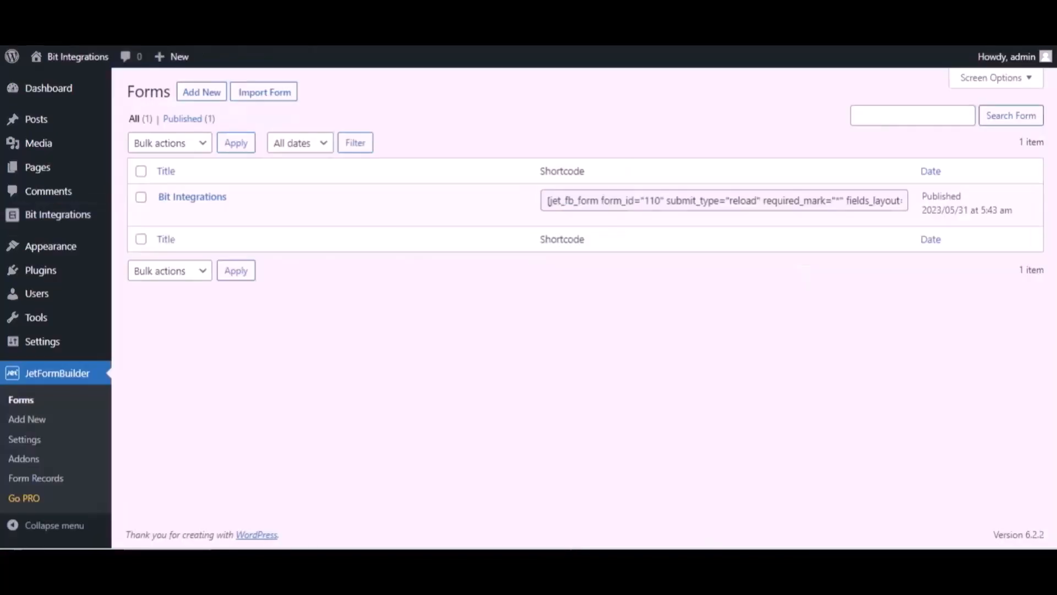
Step: Open the Bit Integrations form in the editor and expand its Post Submit Actions settings
mouse_move(245, 205)
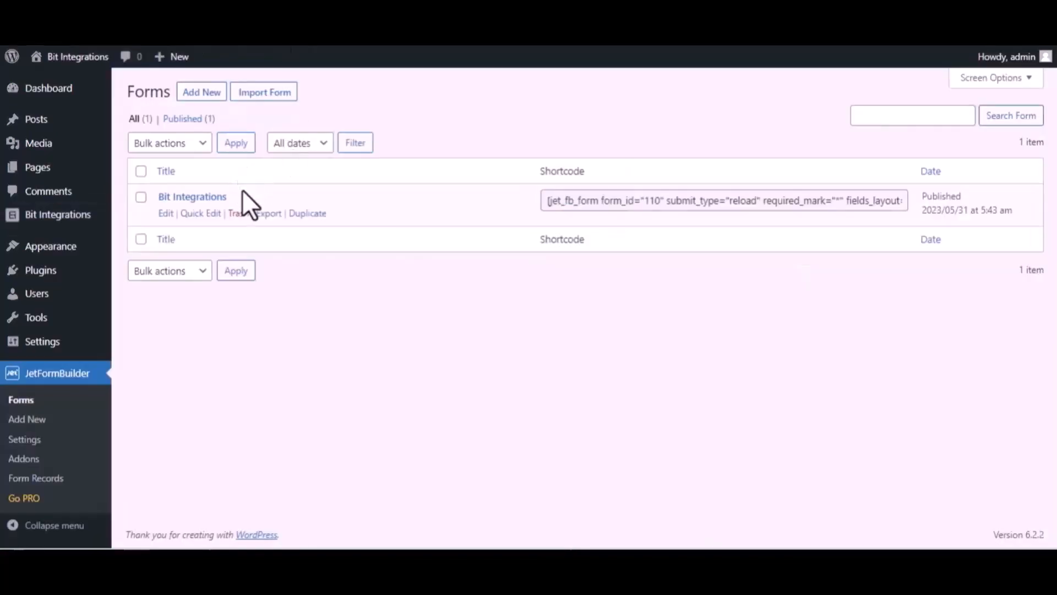
click(165, 214)
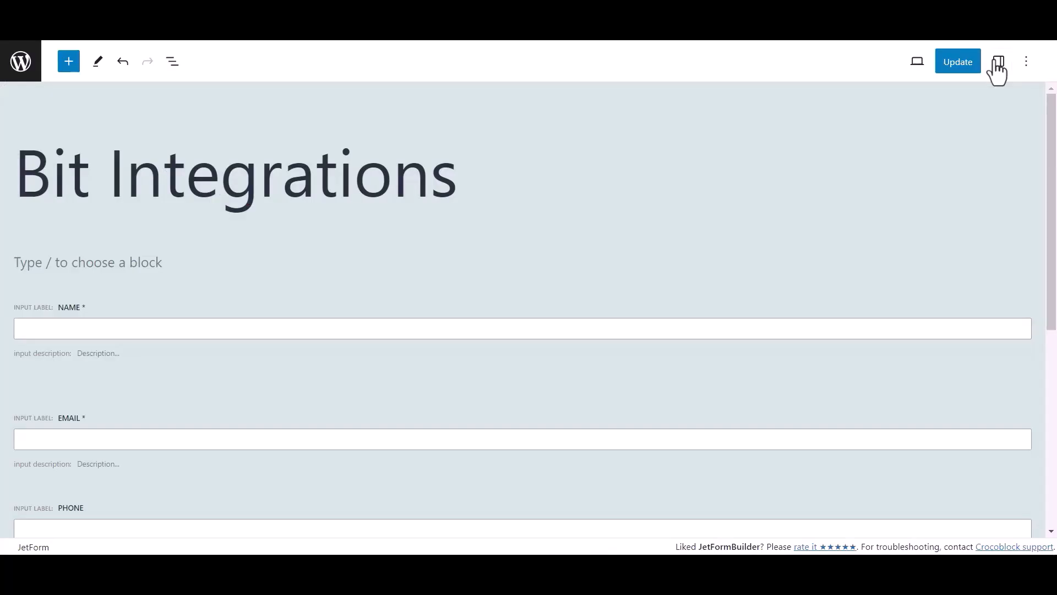
click(998, 61)
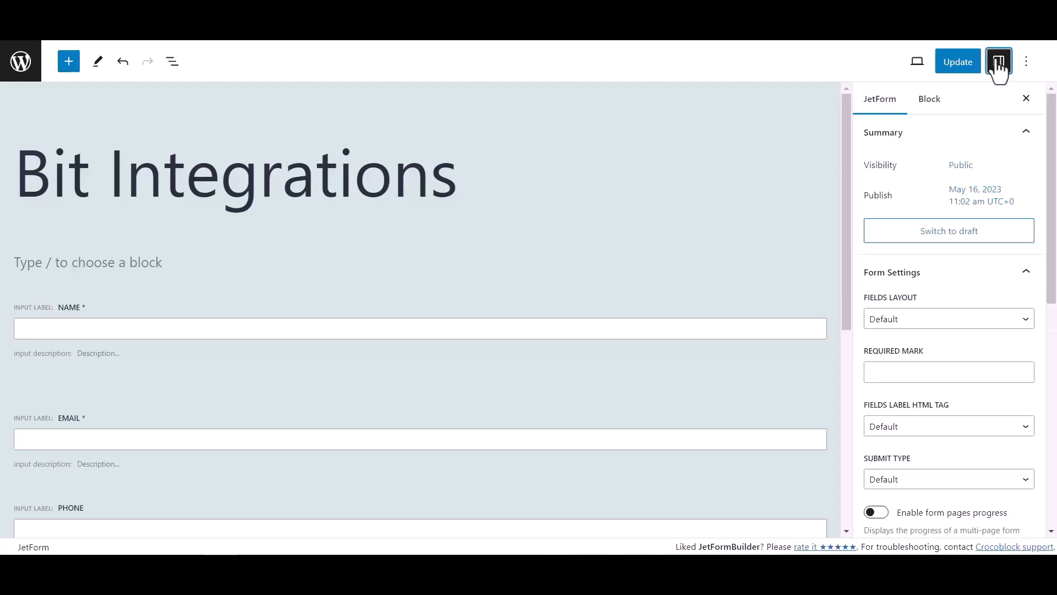
scroll(918, 306, down, 5)
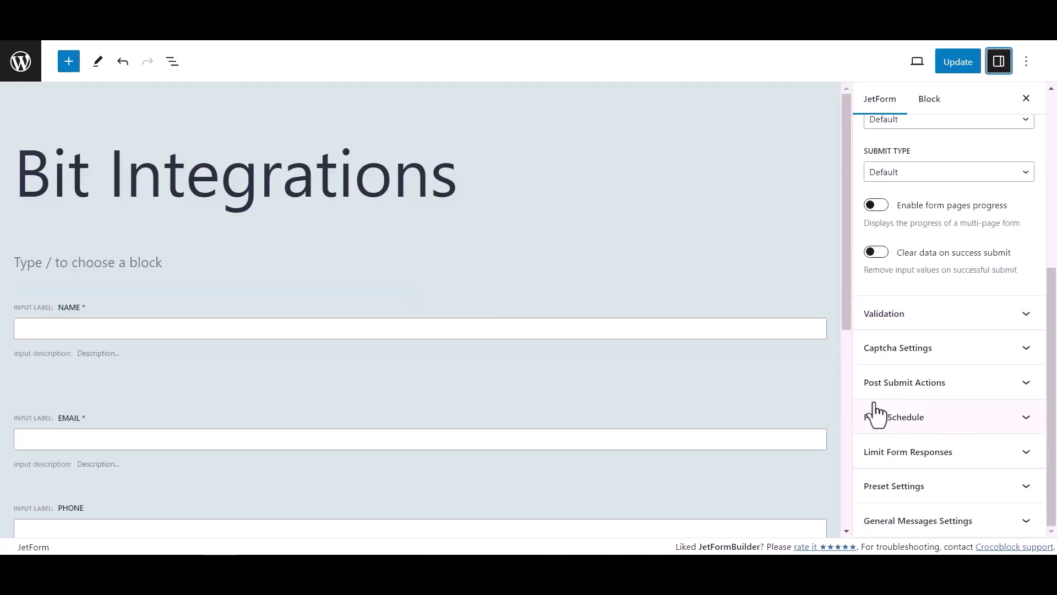
click(997, 385)
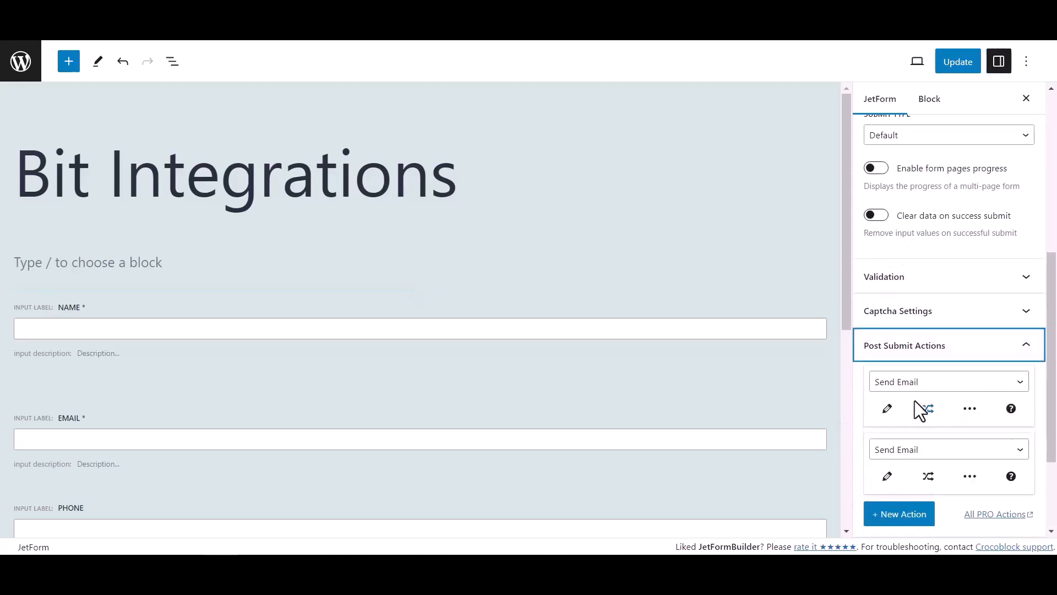
Step: Change the first post-submit action to Call Webhook with the pasted URL, and update the form
click(912, 386)
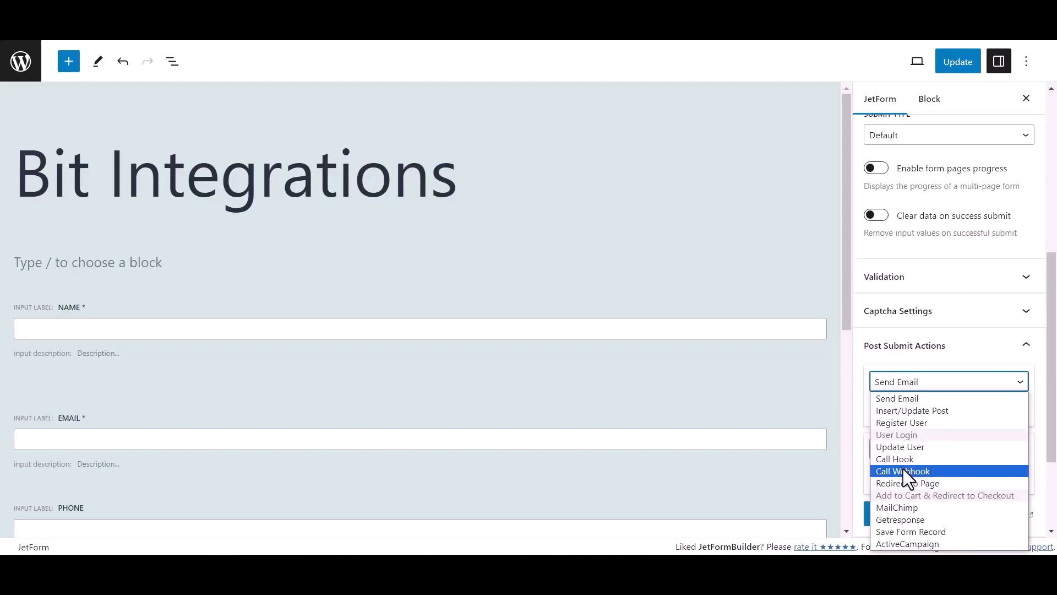
click(906, 471)
click(898, 410)
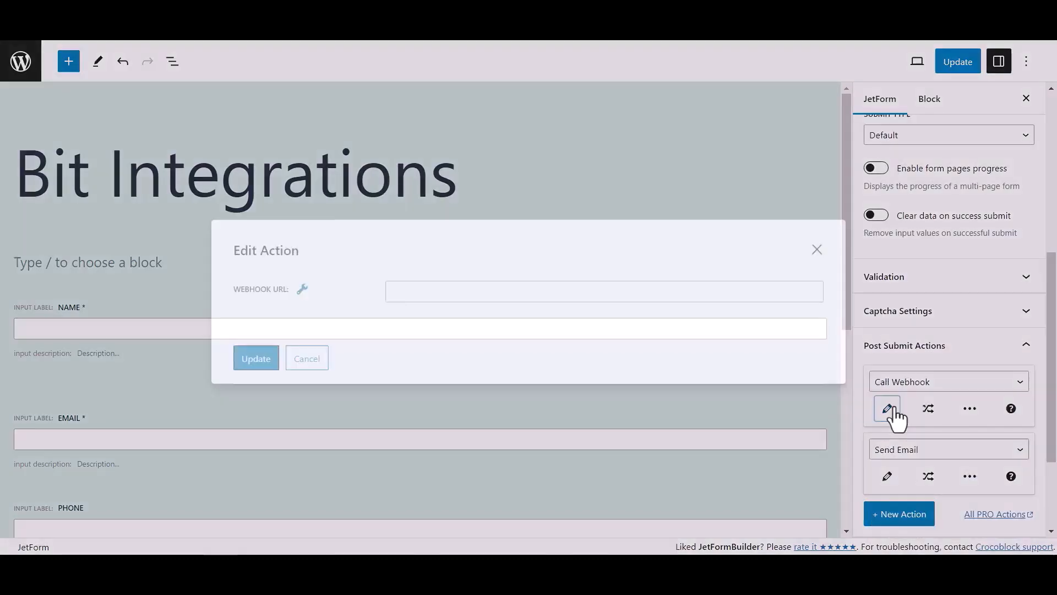
click(489, 293)
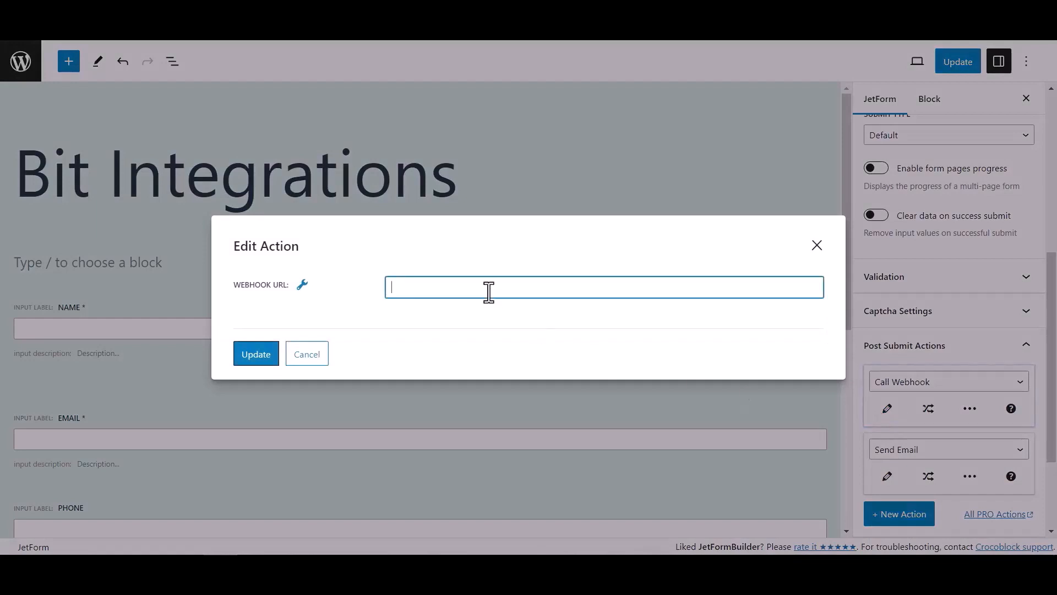
key(ctrl+v)
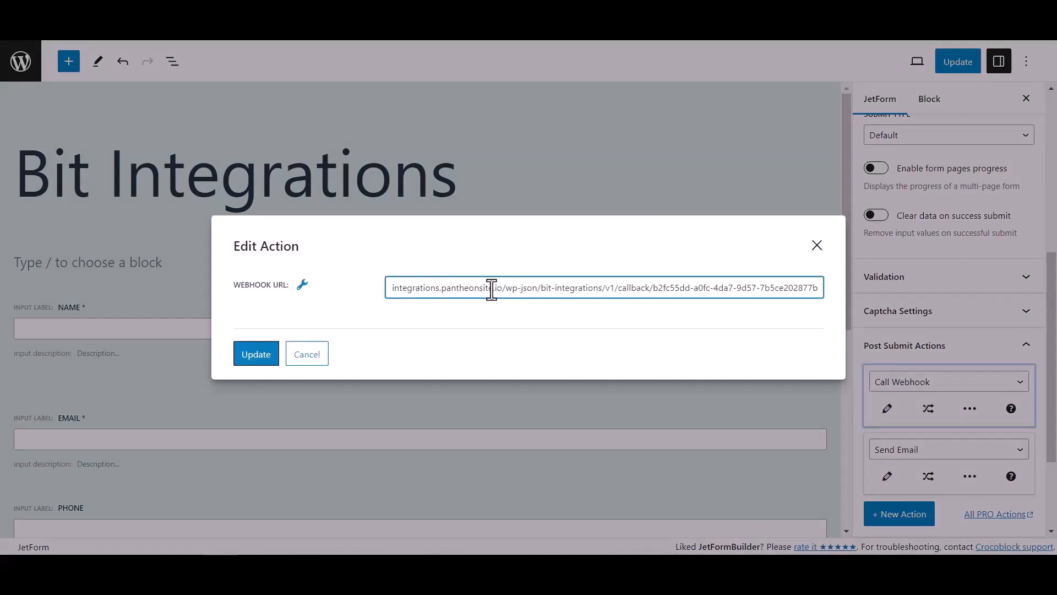
click(275, 357)
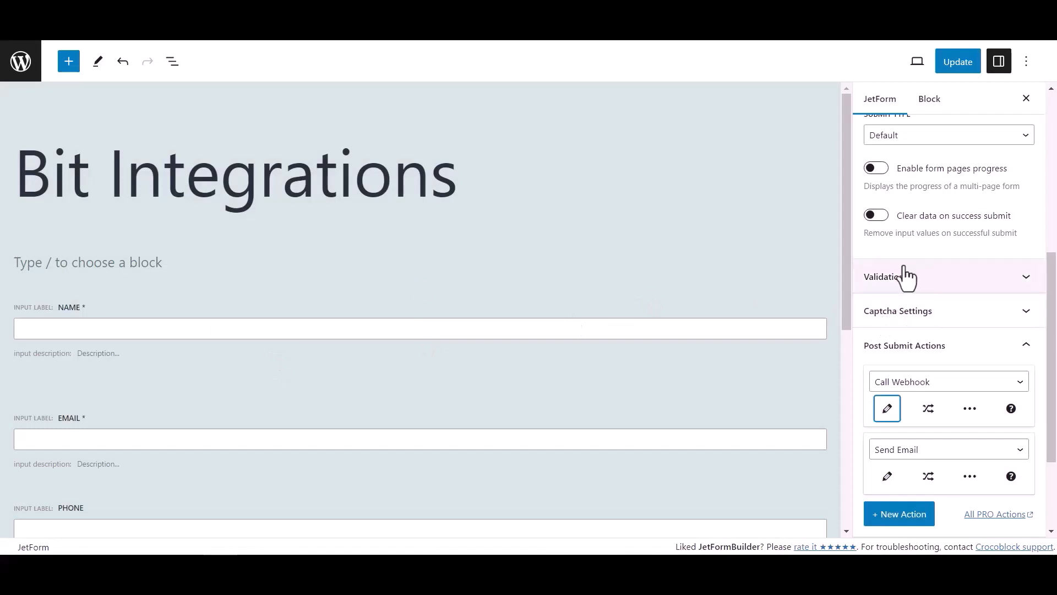
click(968, 65)
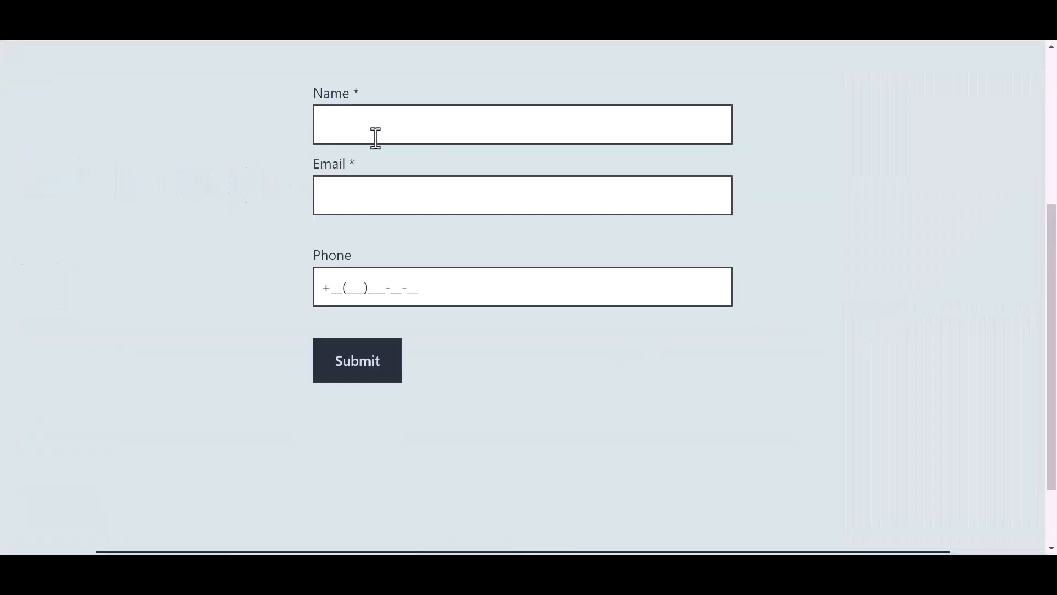
Step: Submit a test entry with name 'Bit Integrations', an e-mail address and a phone number
click(397, 126)
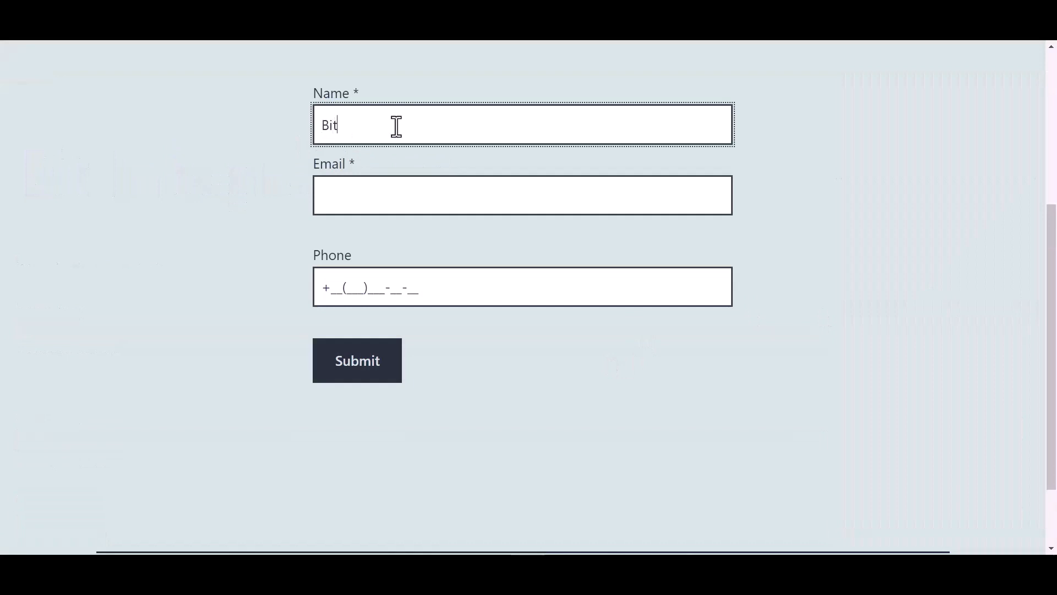
text(Bit Integrations)
key(Tab)
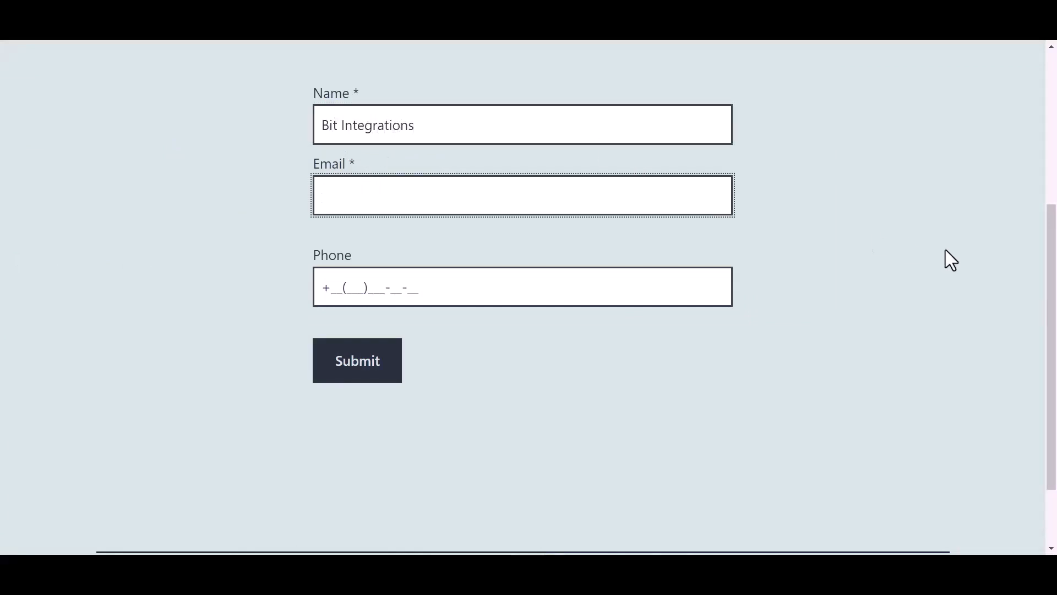
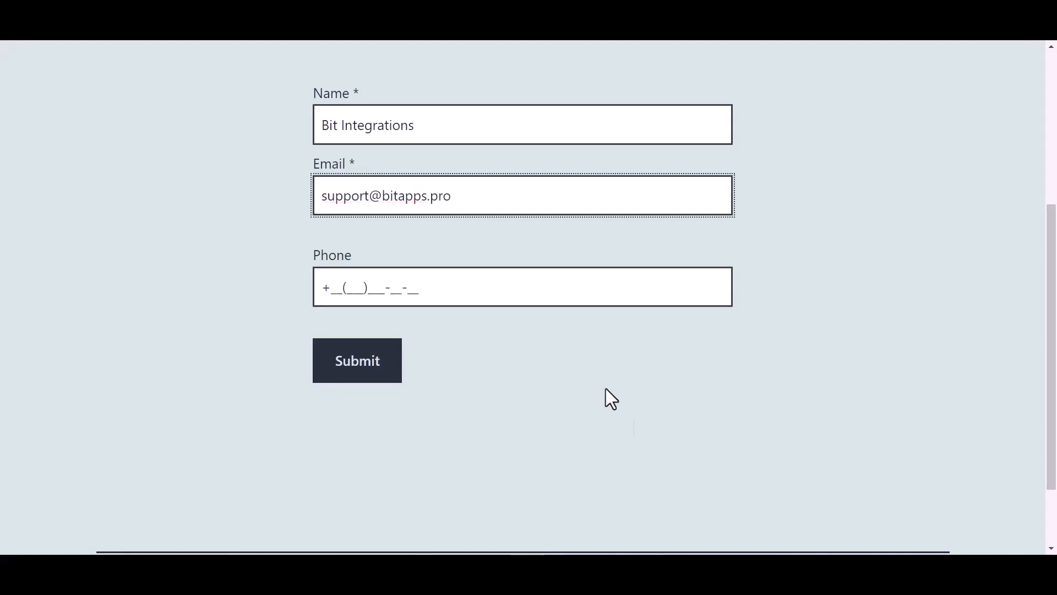
click(408, 287)
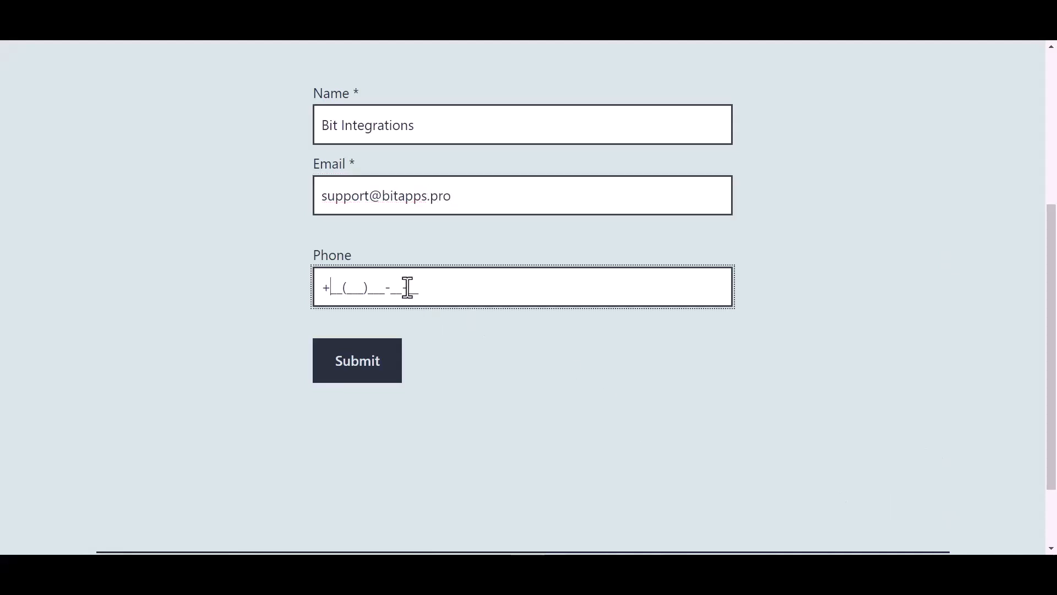
text(44(455)566-6_-__)
click(364, 373)
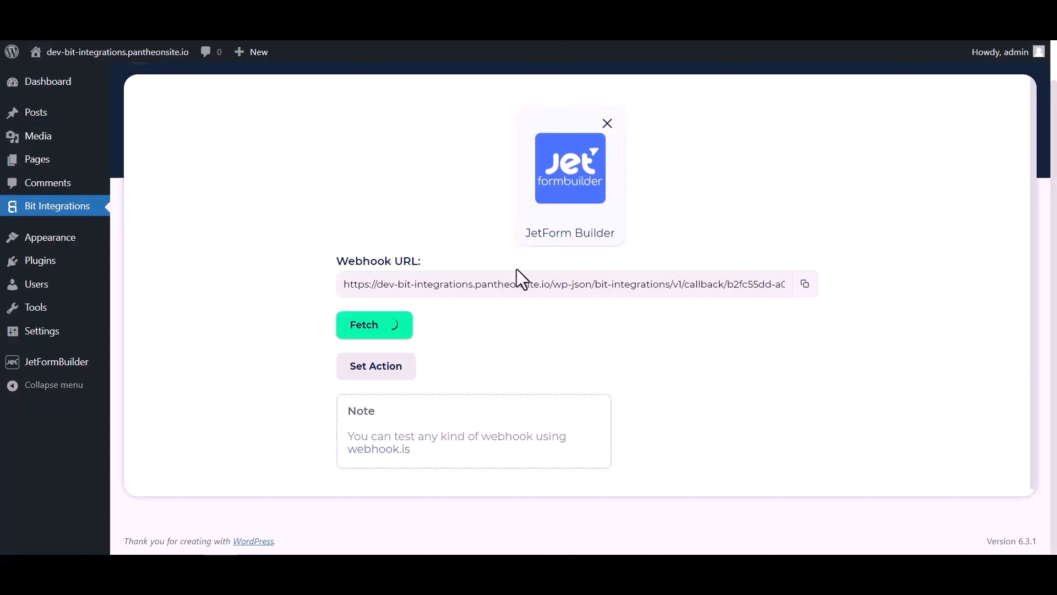
Step: Scroll through the fetched webhook response table of values and their types
scroll(547, 334, down, 4)
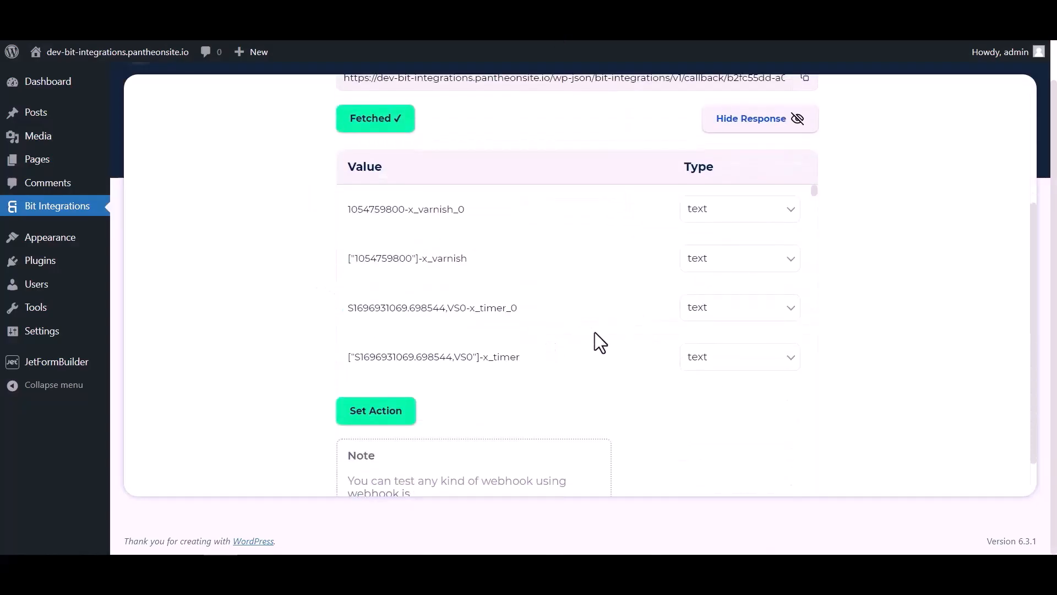
scroll(576, 226, down, 7)
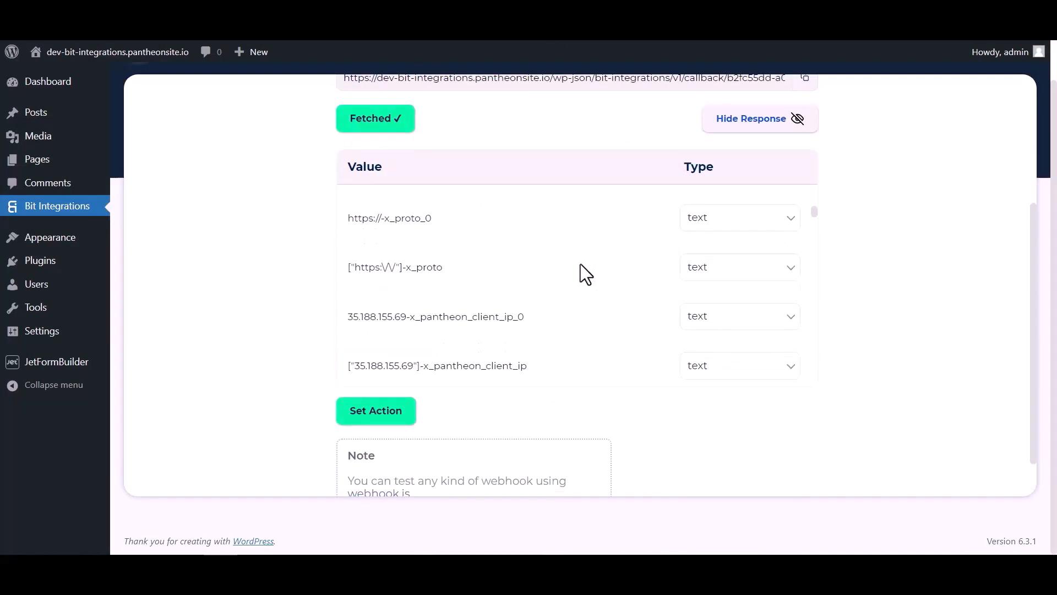
scroll(581, 263, down, 10)
scroll(626, 263, up, 5)
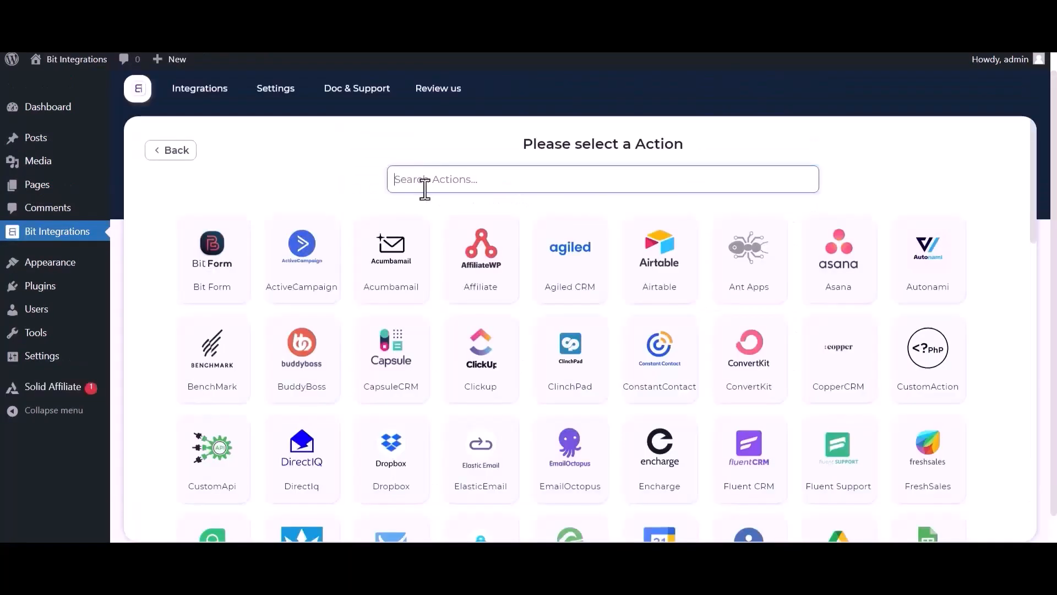
Step: Select Slack as the action via an 'sl' search and follow the Slack Console link for a token
text(sl)
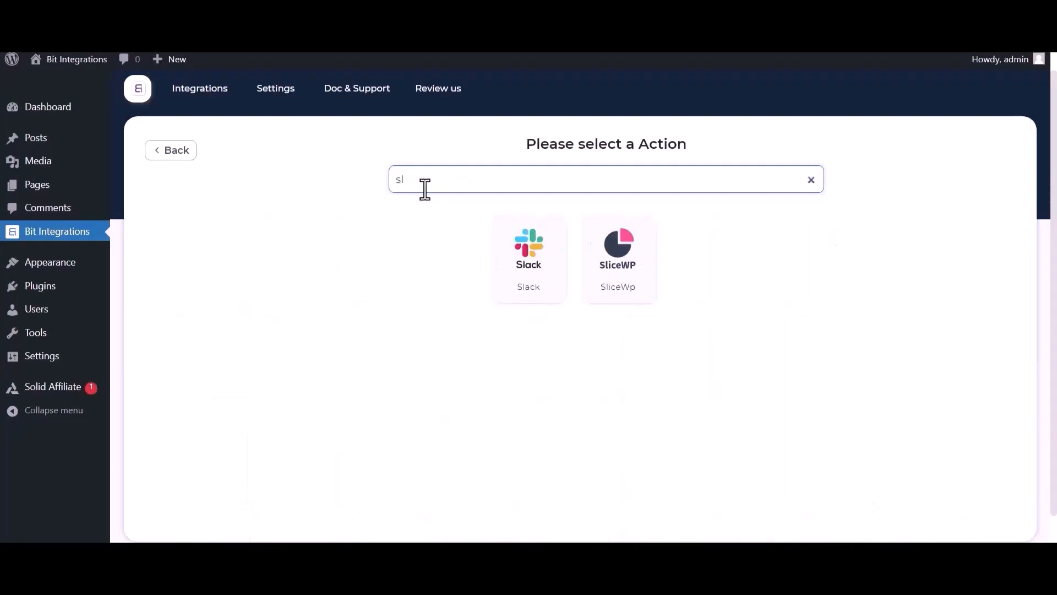
click(529, 275)
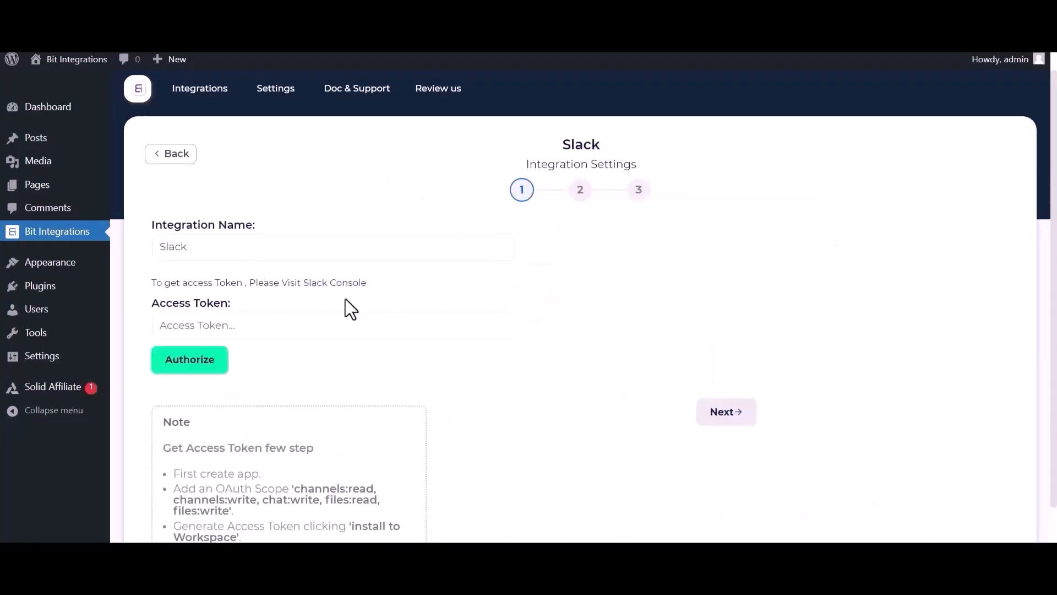
click(198, 330)
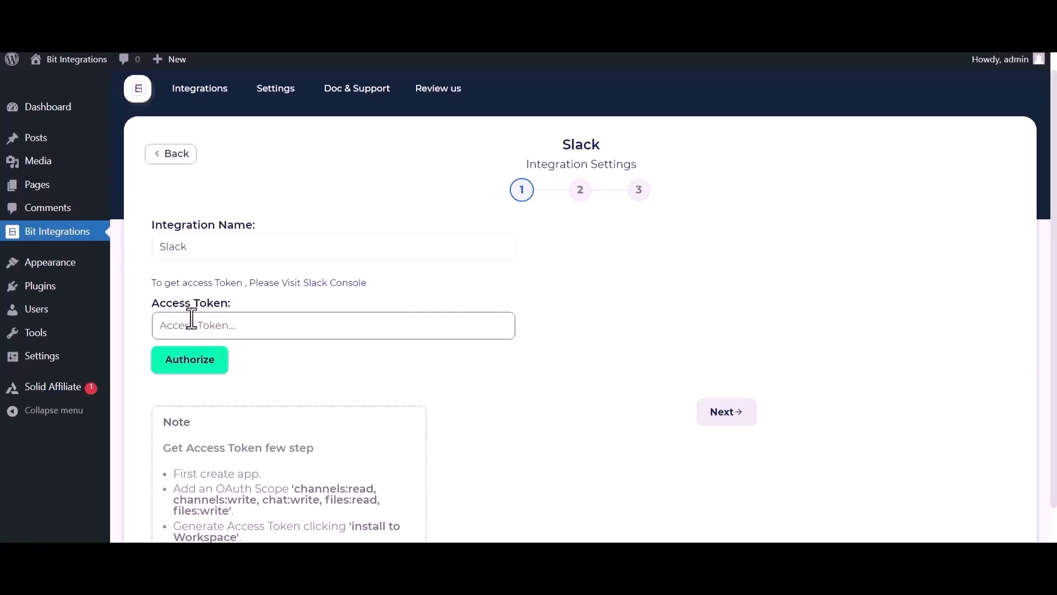
click(312, 285)
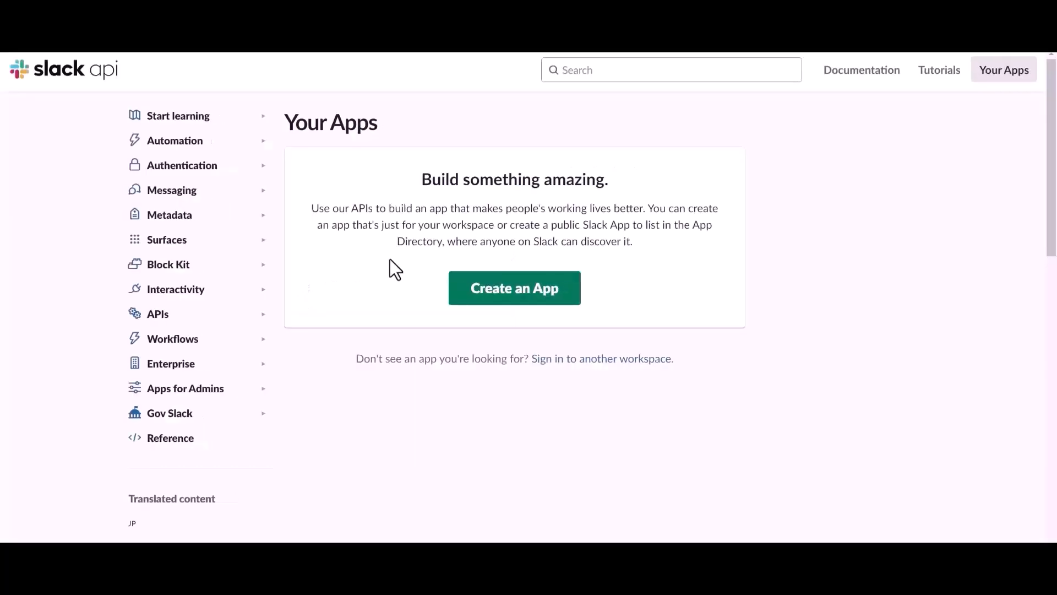
Step: Create a from-scratch Slack app named 'Bit Integrations' in the Bit Apps workspace
click(487, 291)
click(437, 292)
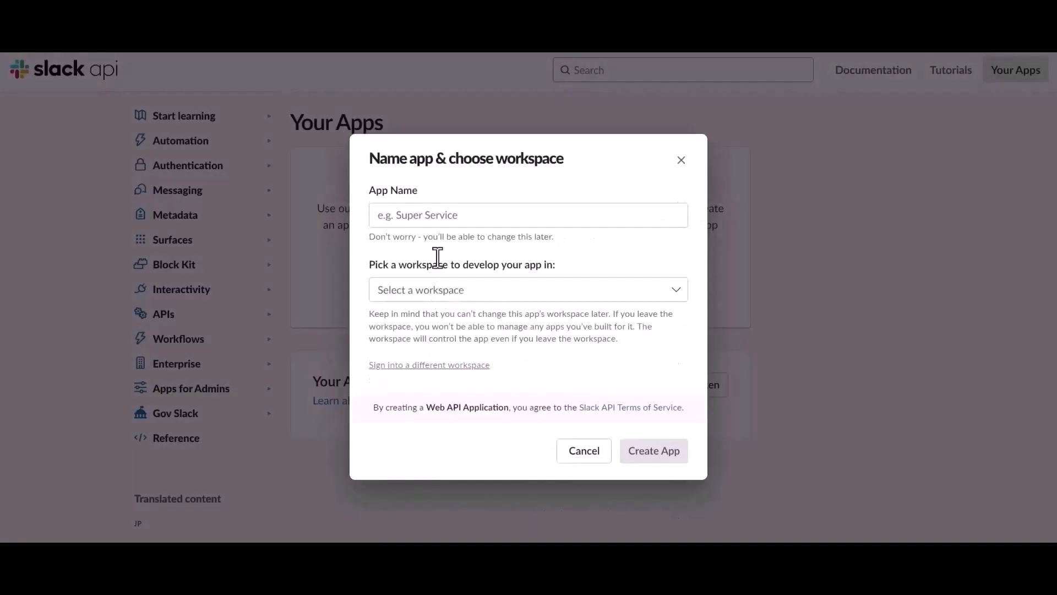
click(443, 218)
text(Bit Integrat)
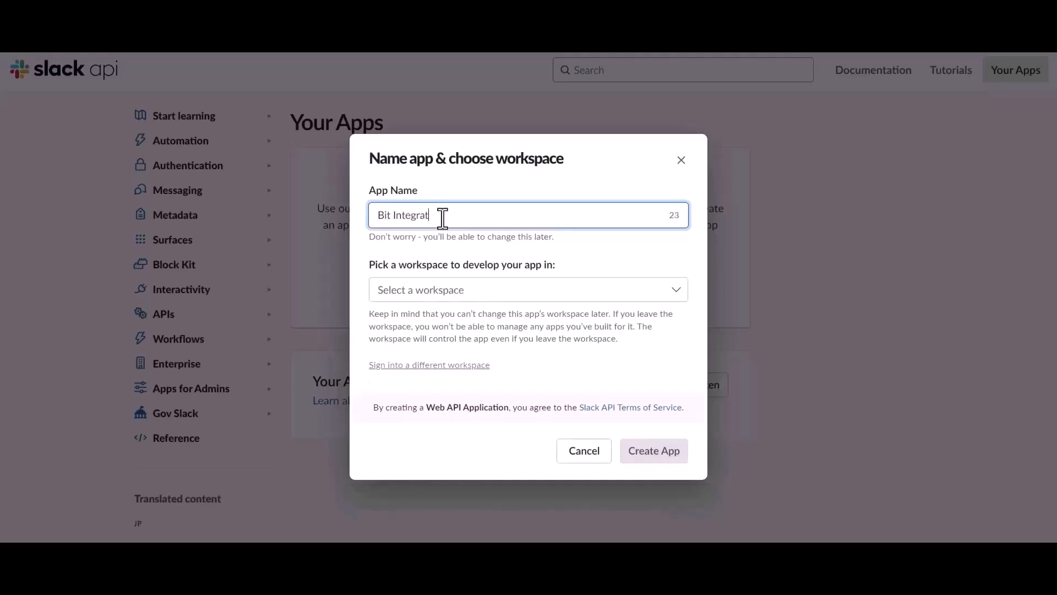
text(ions)
click(491, 291)
click(424, 317)
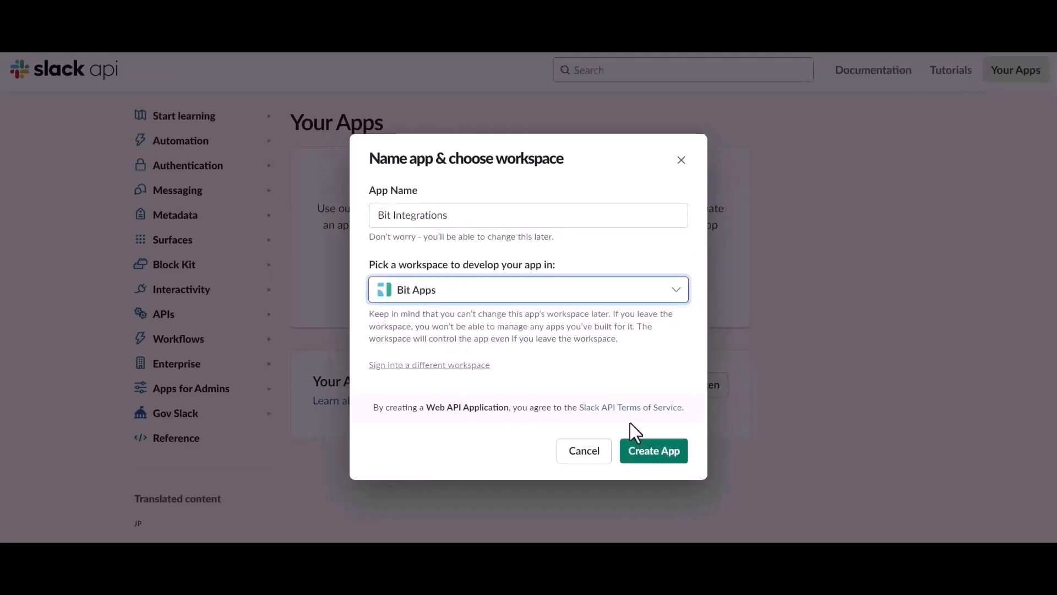
click(650, 456)
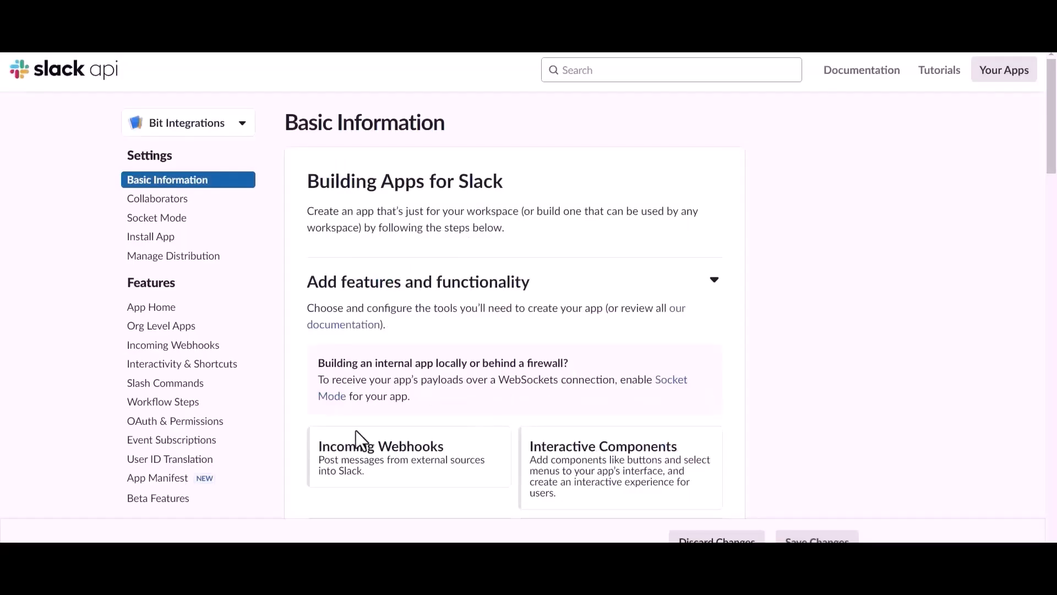
Step: Under OAuth & Permissions, add files:read and files:write as user token scopes
click(174, 421)
scroll(604, 396, down, 8)
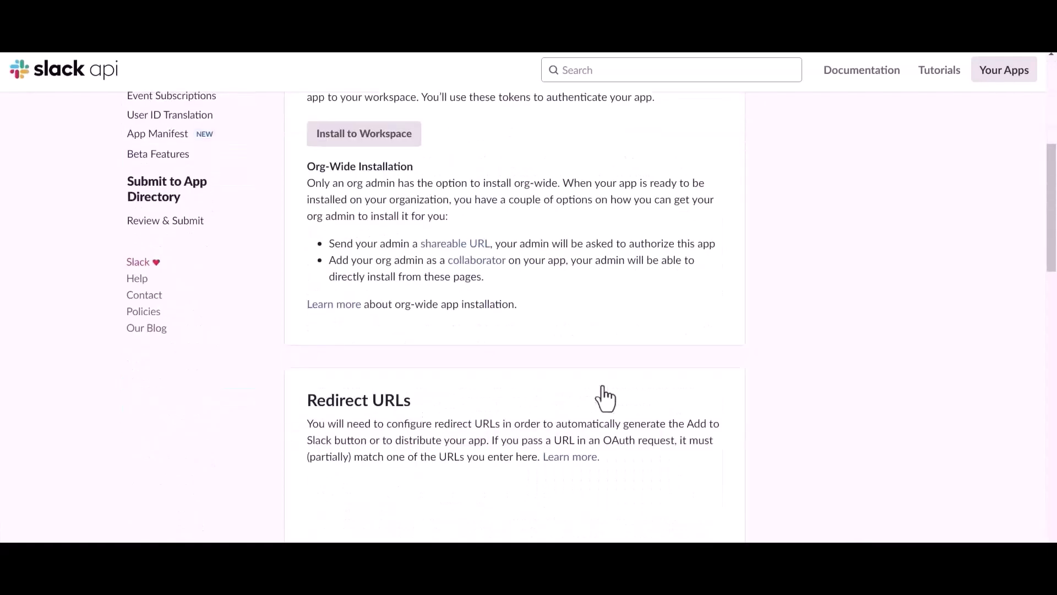
scroll(602, 387, down, 8)
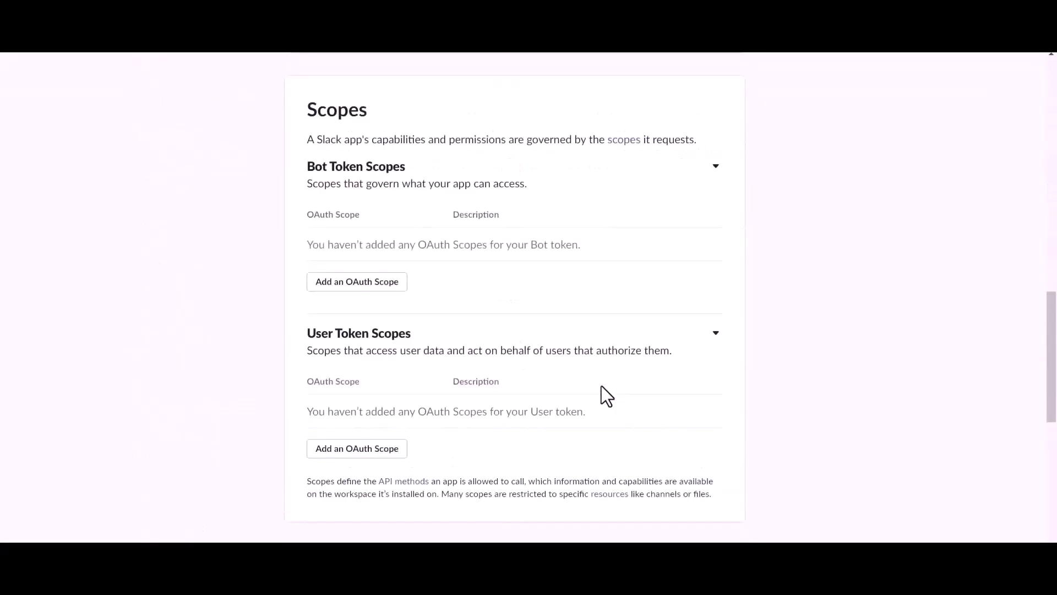
scroll(602, 385, down, 3)
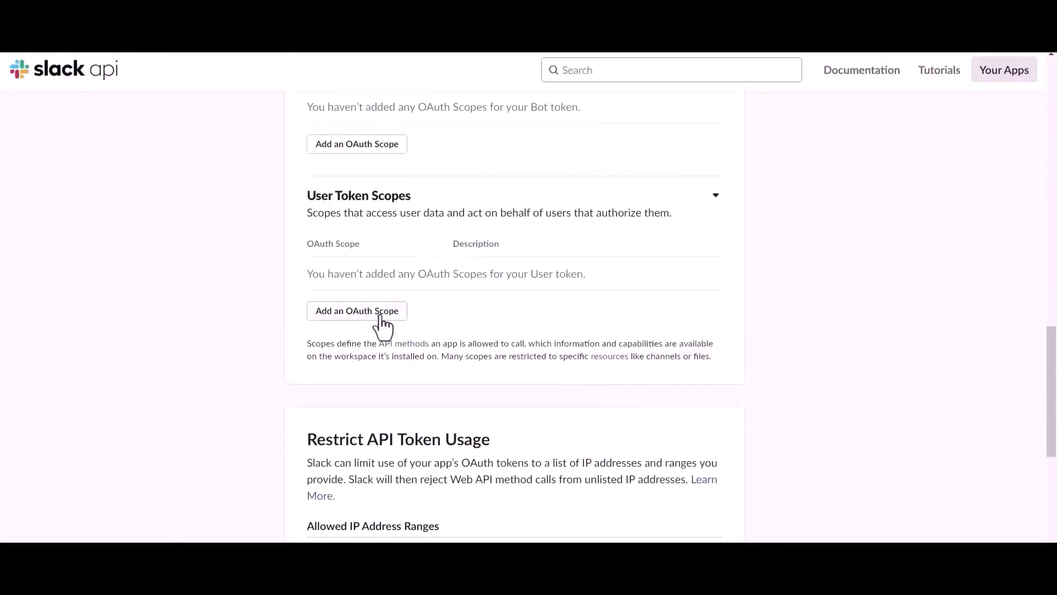
click(380, 312)
click(375, 306)
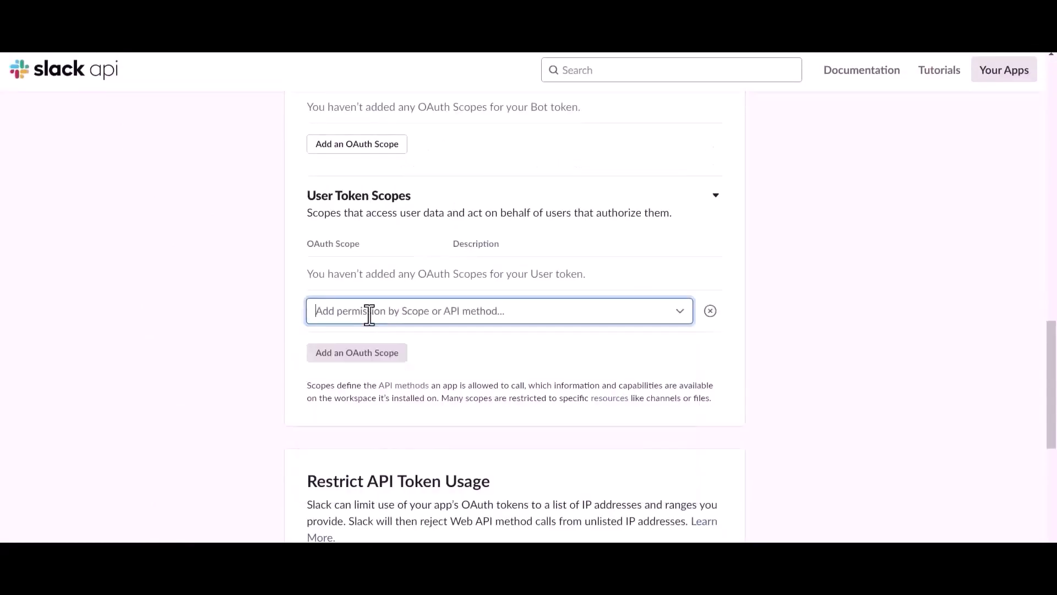
text(file)
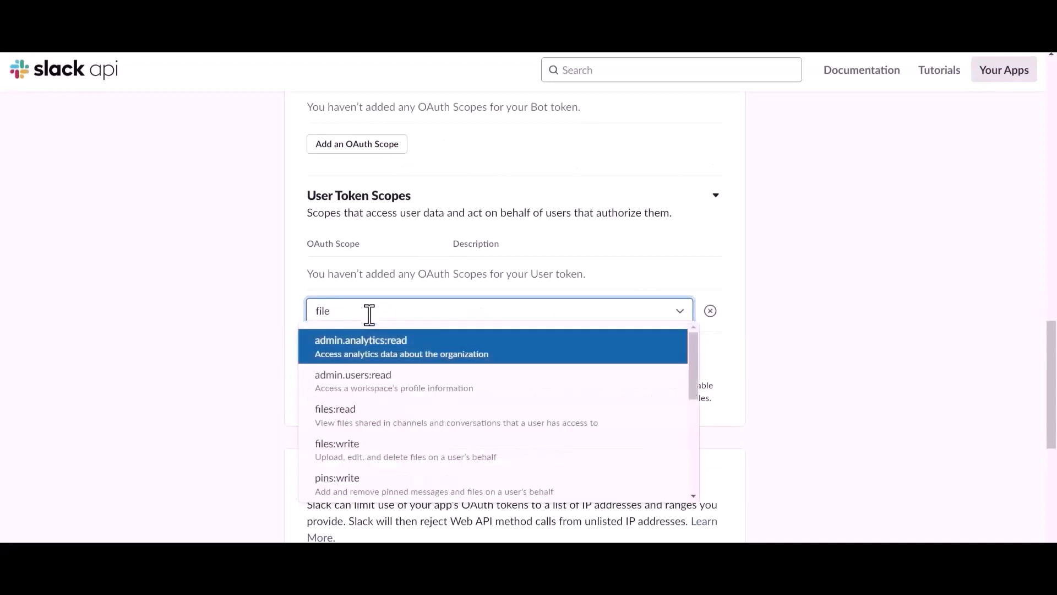
click(354, 419)
click(361, 333)
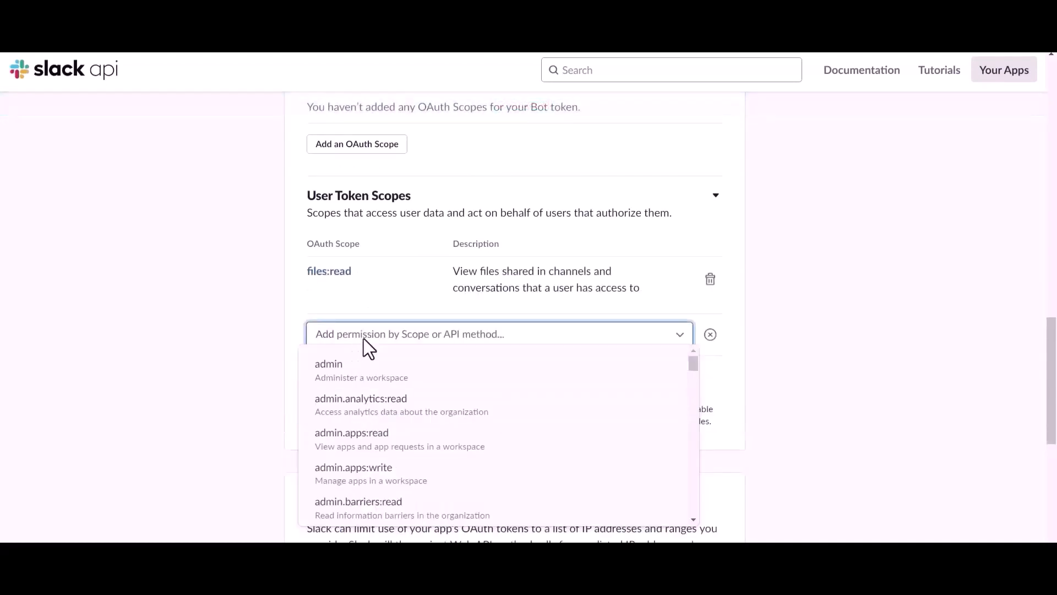
text(file)
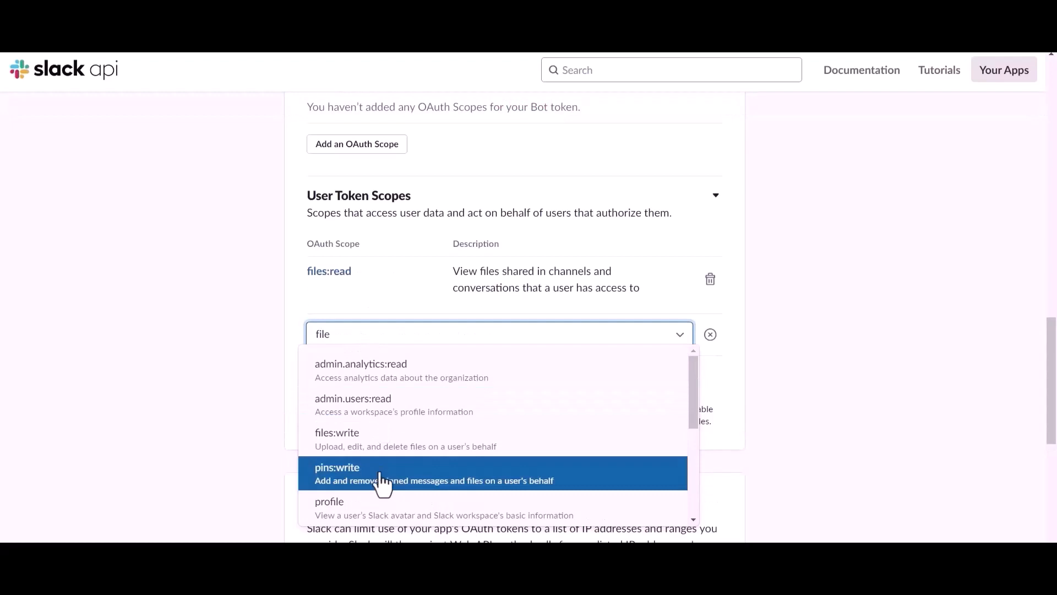
click(354, 448)
Step: Add chat:write and channels:read as user token scopes
click(358, 392)
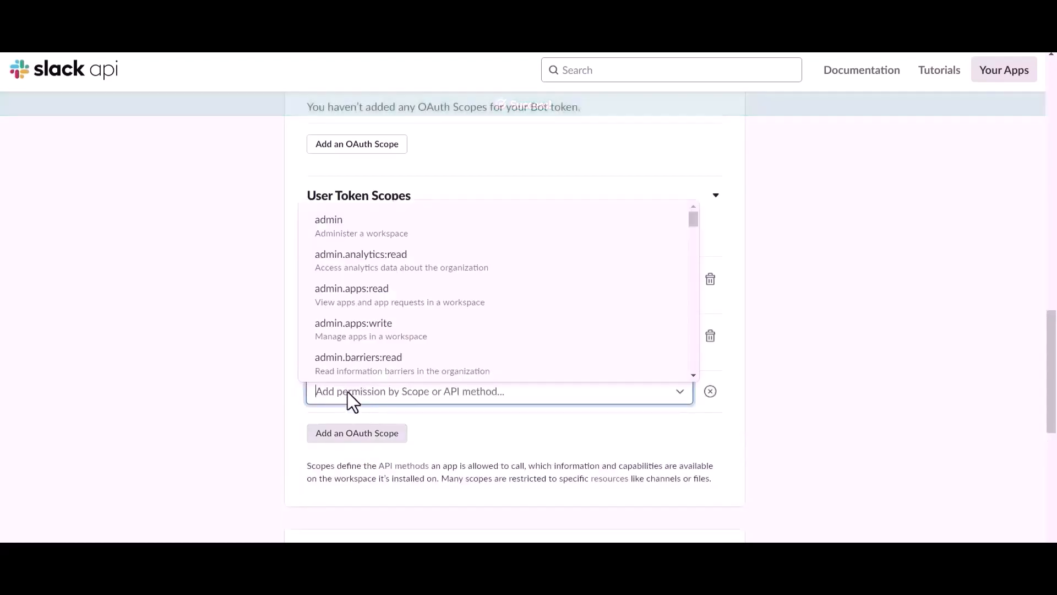
text(chat)
click(348, 429)
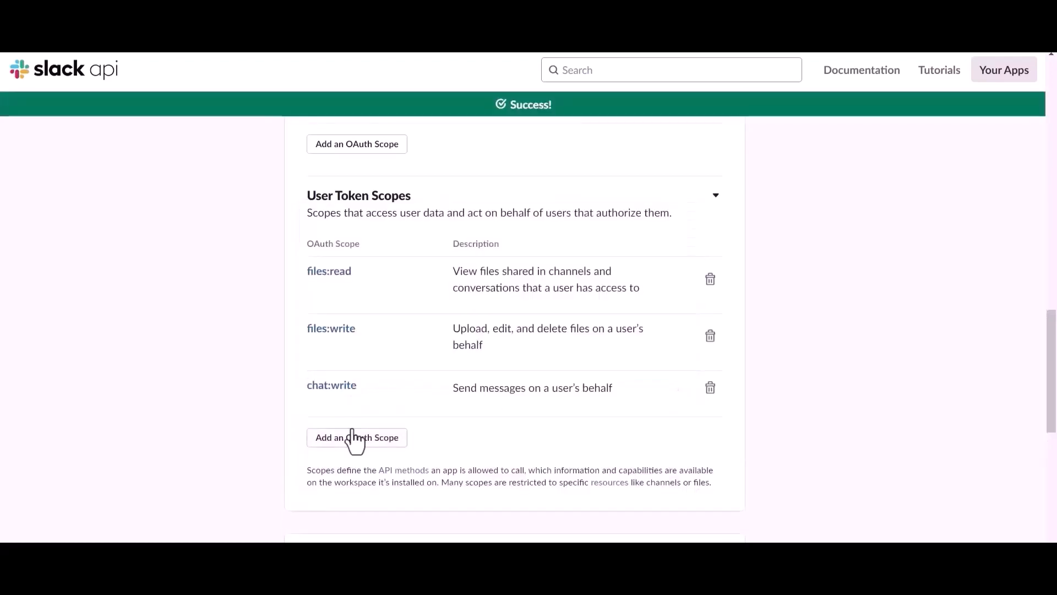
click(356, 435)
text(chat)
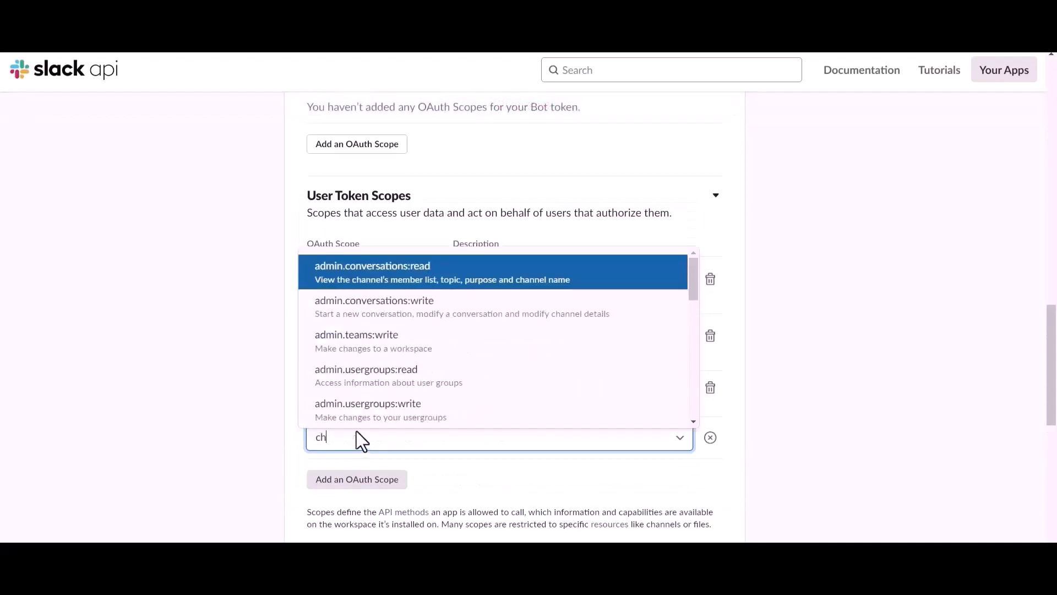
key(BackSpace)
key(BackSpace)
key(BackSpace)
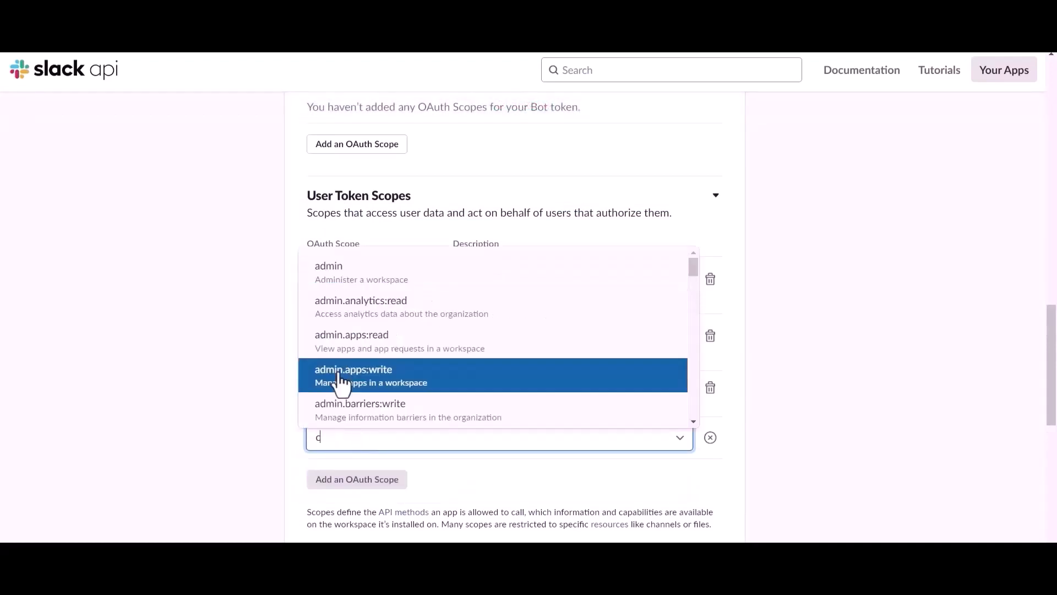
scroll(347, 369, down, 5)
scroll(372, 329, up, 1)
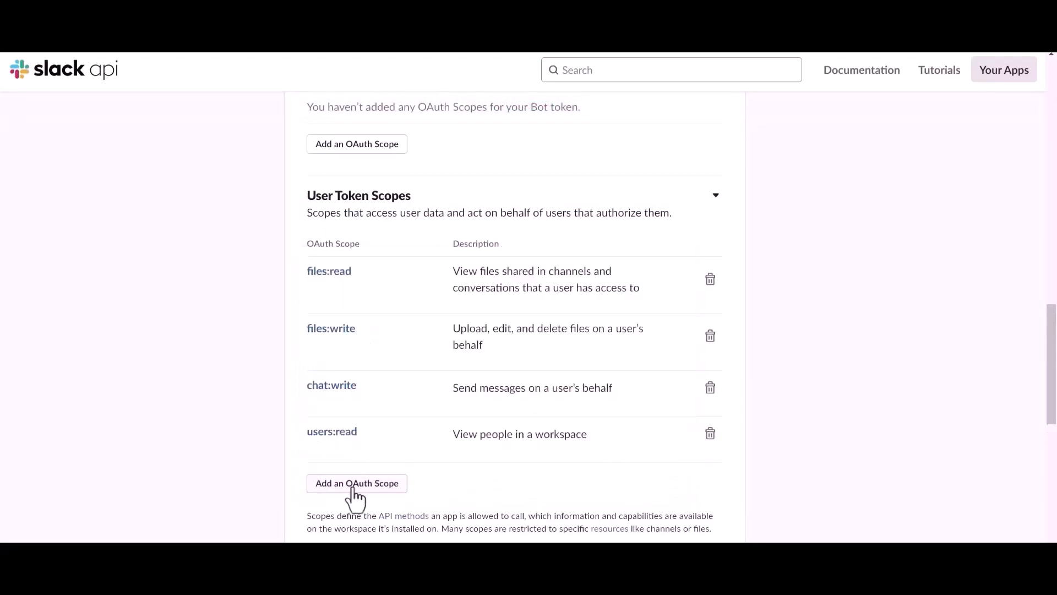
click(353, 485)
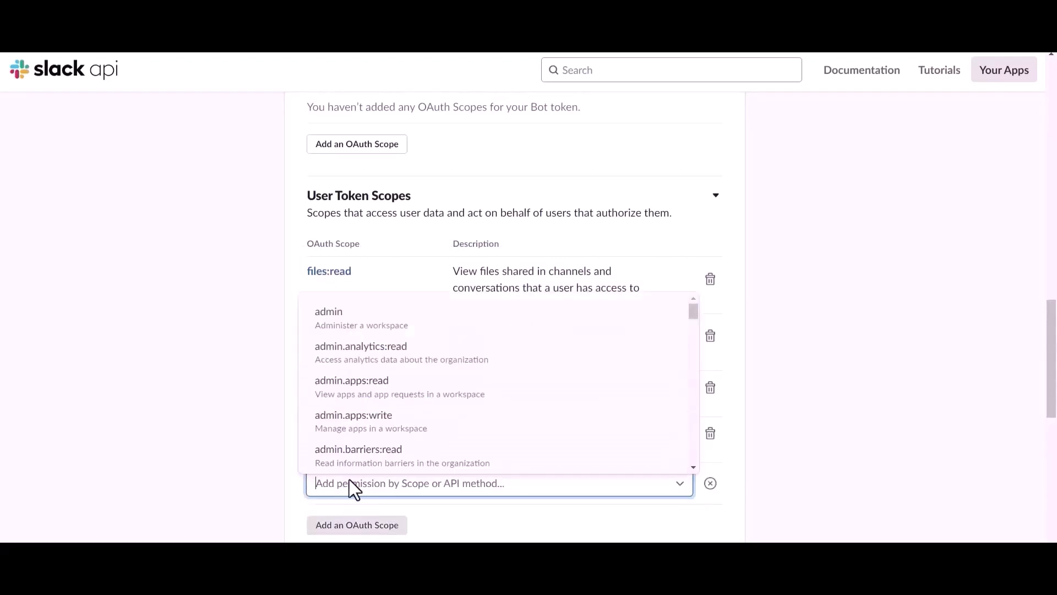
text(chat)
scroll(353, 490, down, 3)
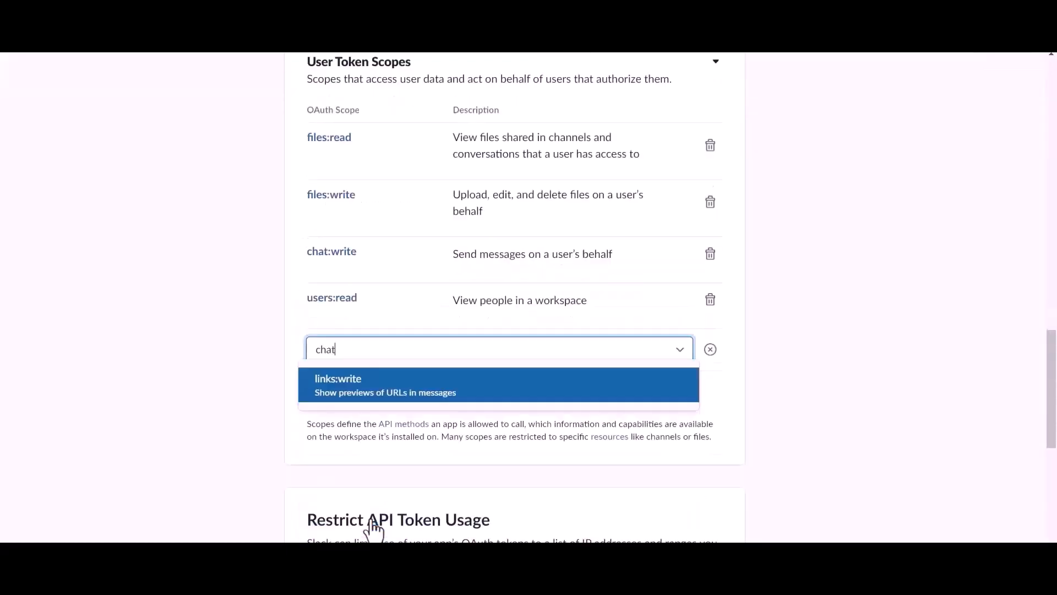
key(BackSpace)
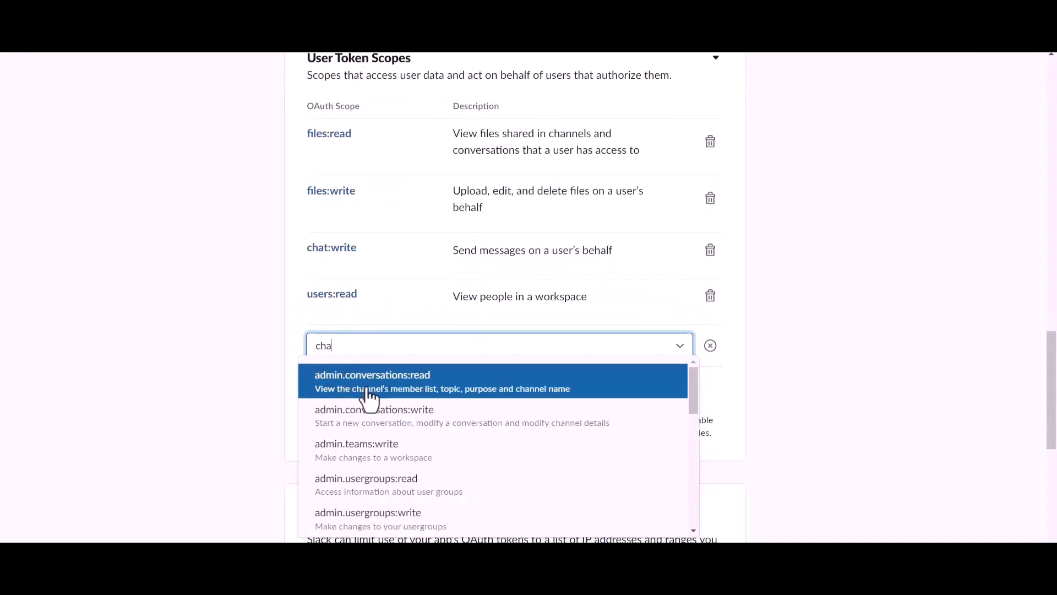
scroll(362, 438, down, 8)
scroll(362, 444, up, 2)
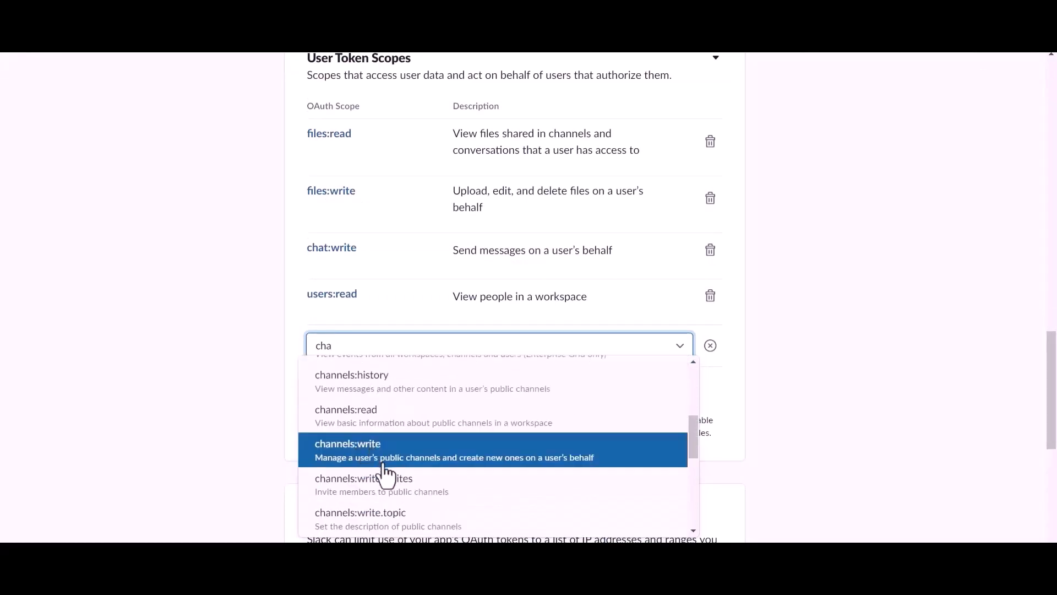
click(379, 429)
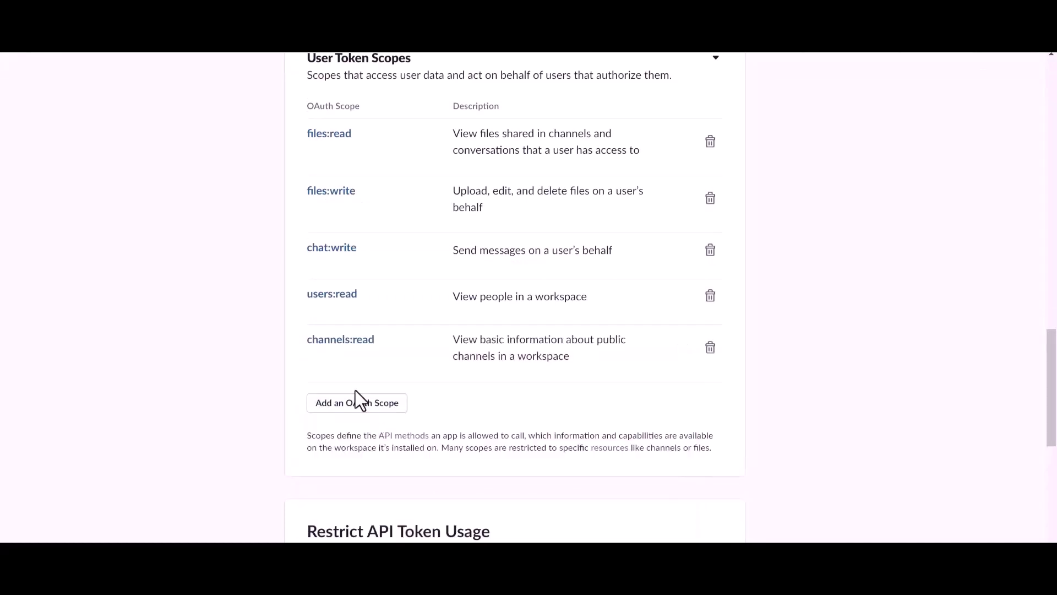
Step: Add channels:write as a user token scope
click(355, 406)
text(cha)
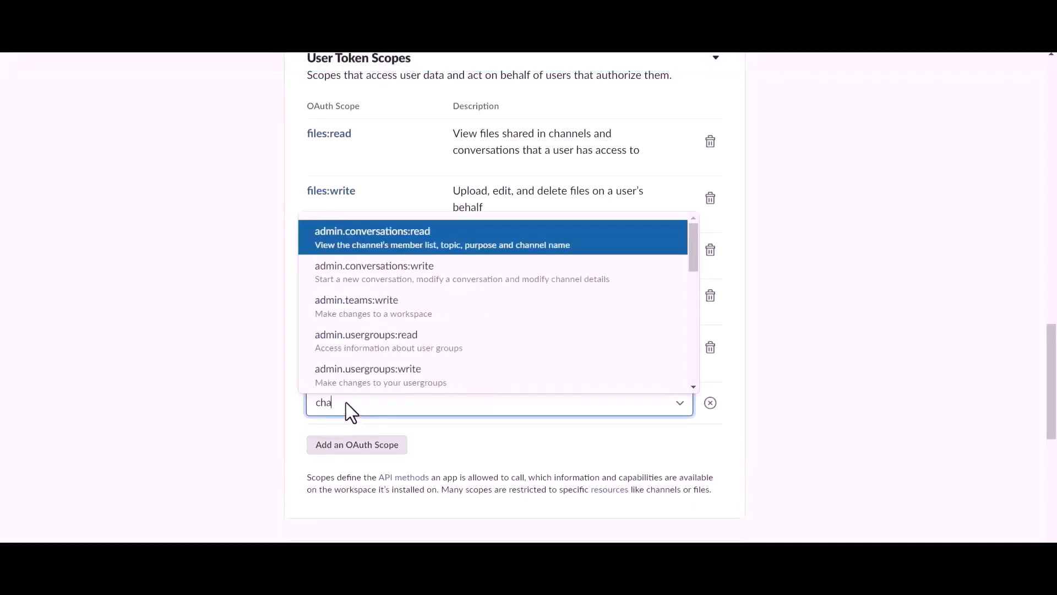
scroll(369, 342, down, 3)
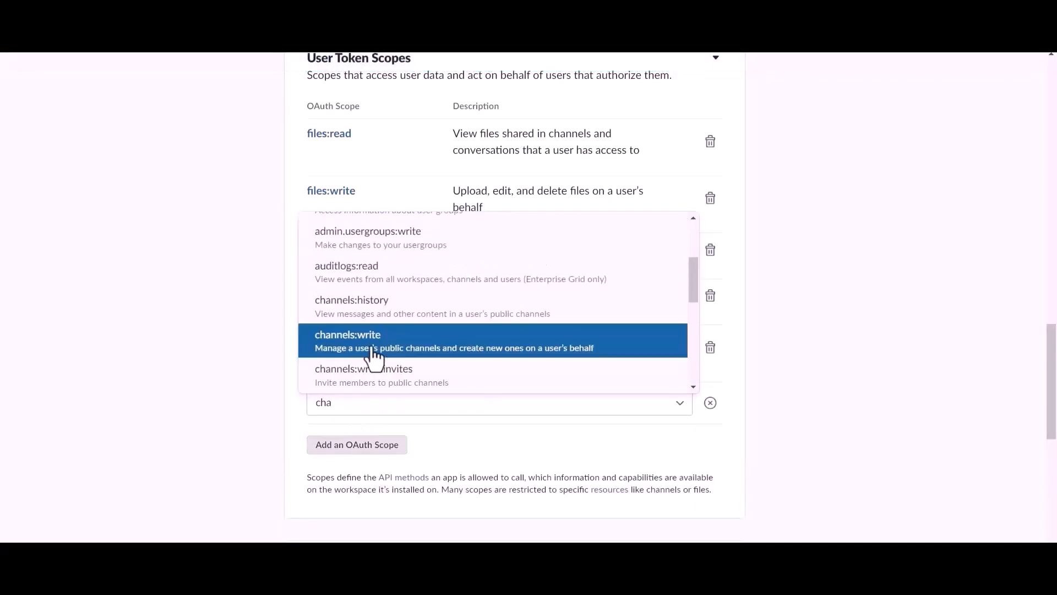
click(379, 346)
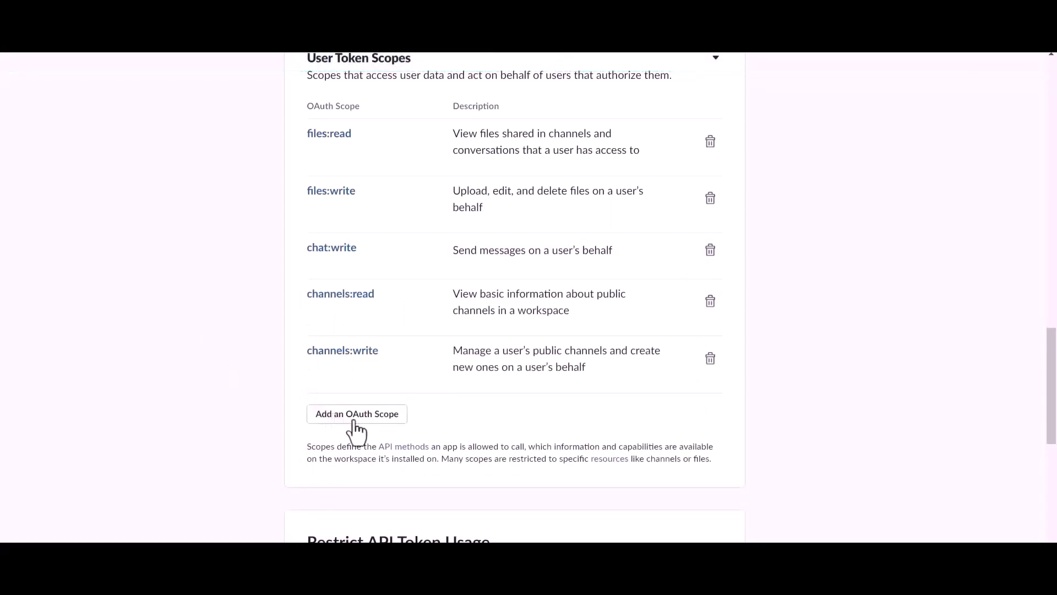
scroll(386, 386, up, 5)
scroll(415, 349, up, 15)
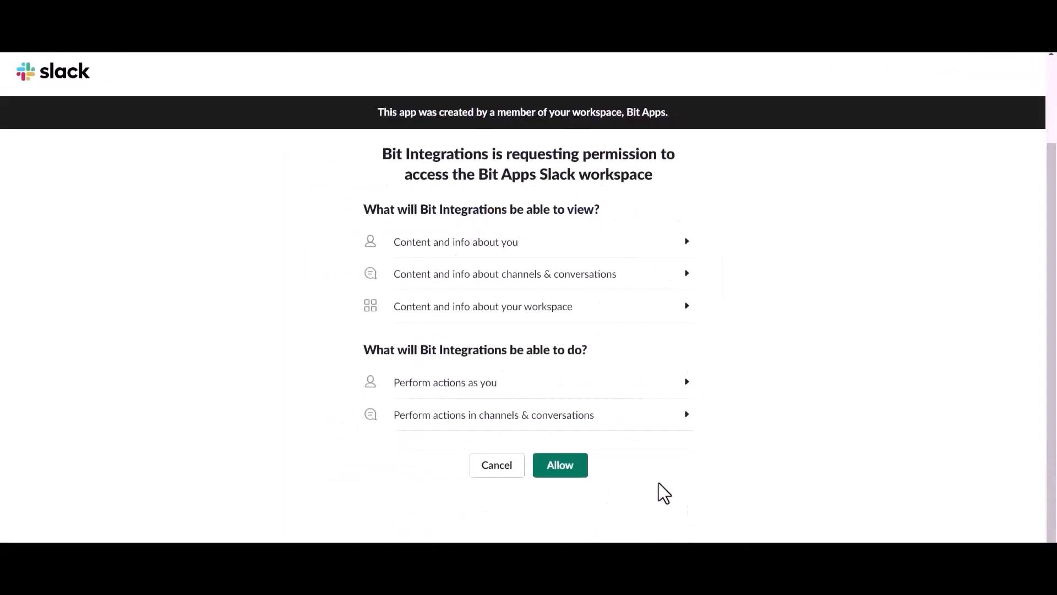
Step: Allow the app access to the Bit Apps workspace and copy the generated User OAuth Token
click(562, 475)
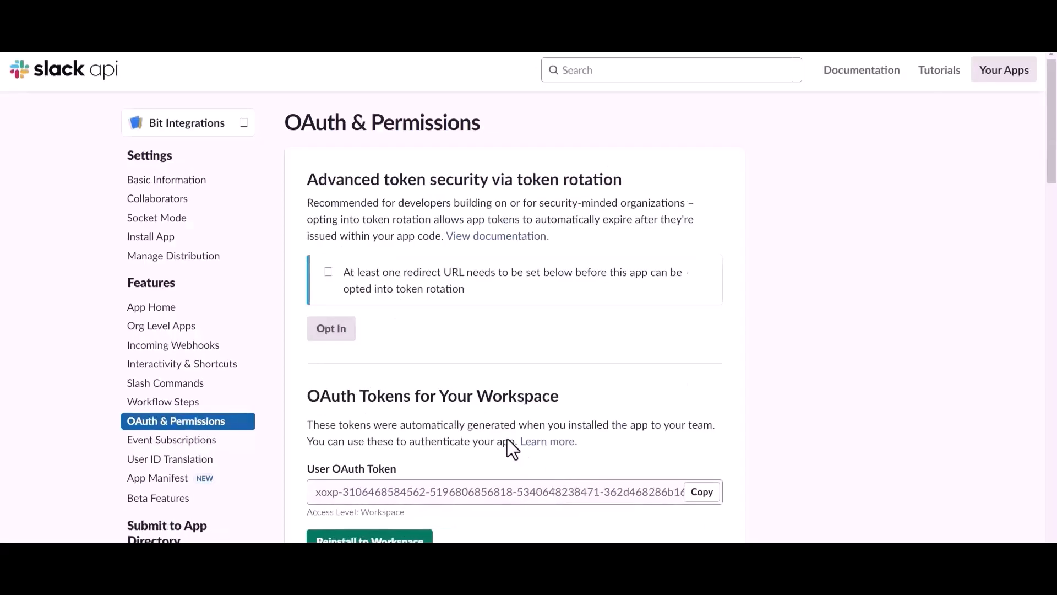
scroll(427, 435, down, 1)
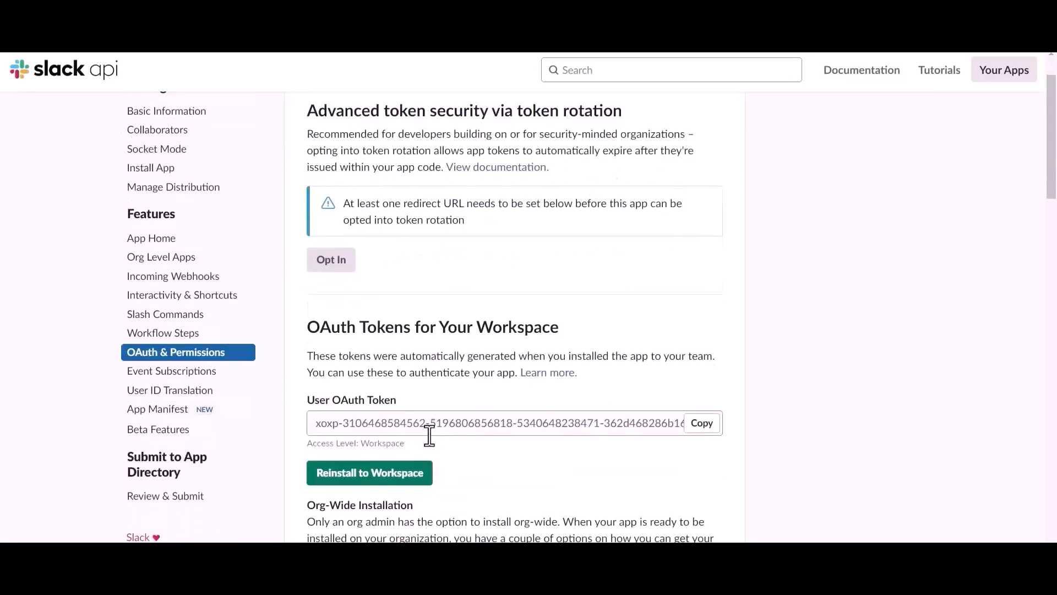
click(701, 427)
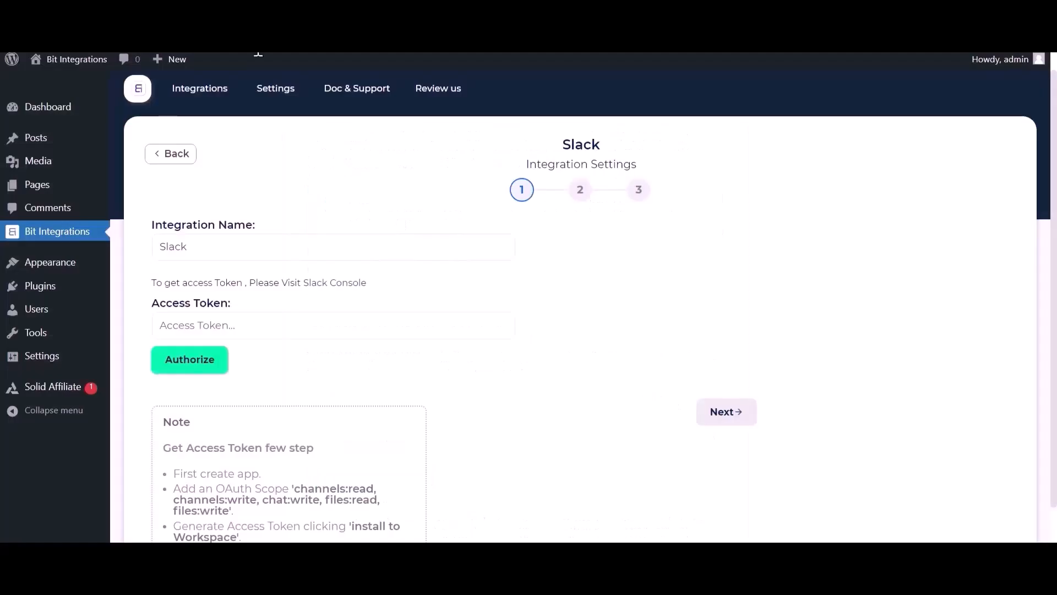
click(292, 325)
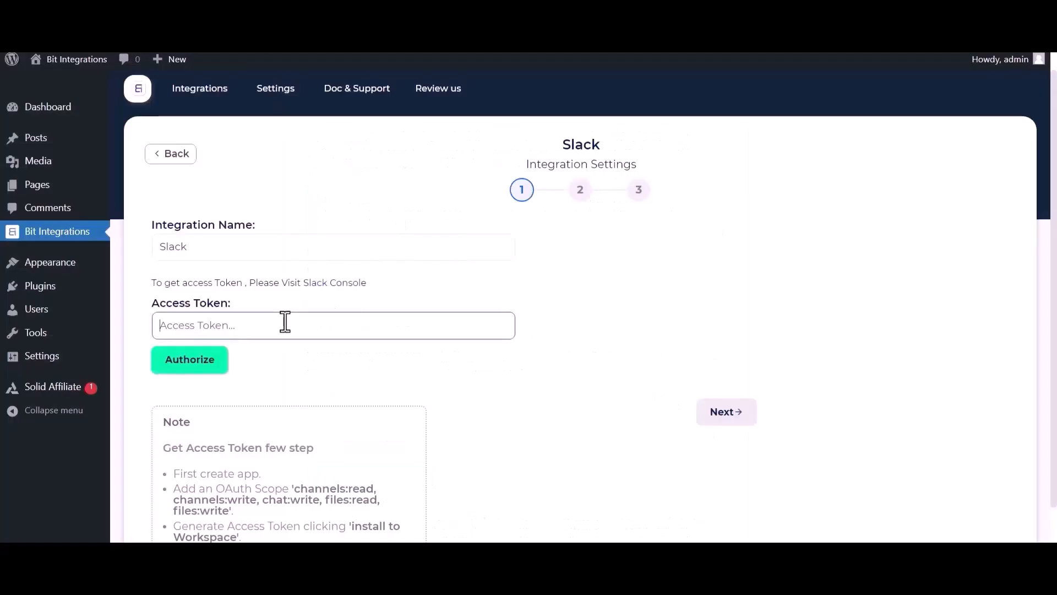
Step: Paste the User OAuth Token as the Access Token, authorize it, and move to step 2
key(ctrl+v)
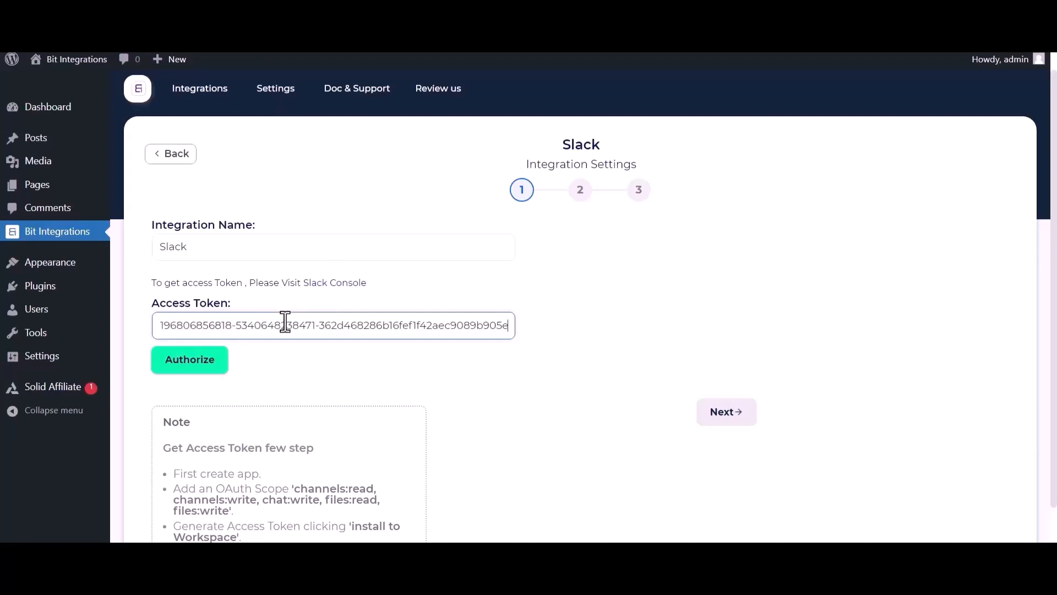
click(186, 361)
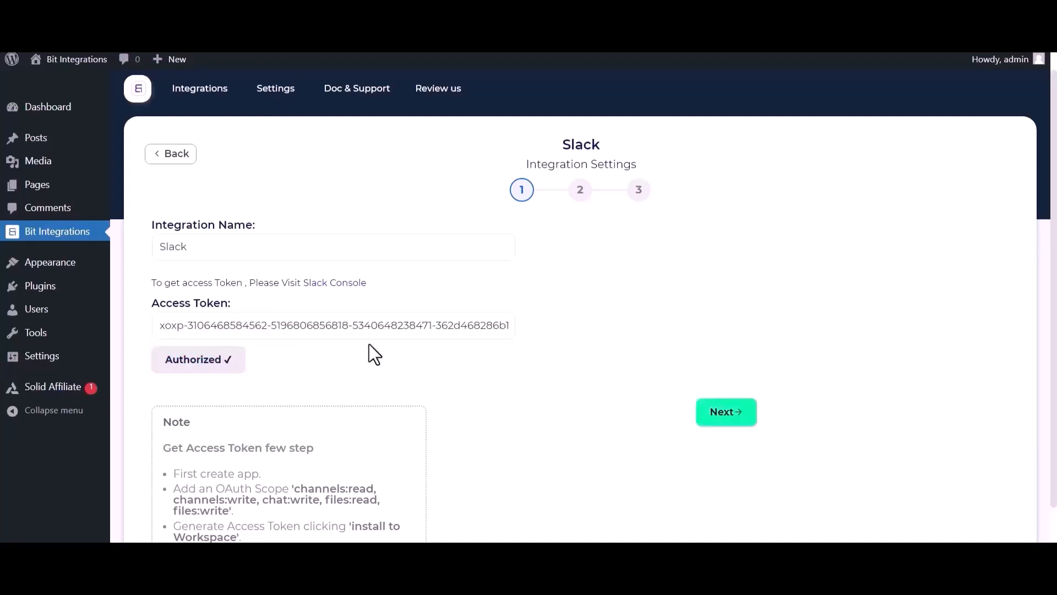
click(727, 413)
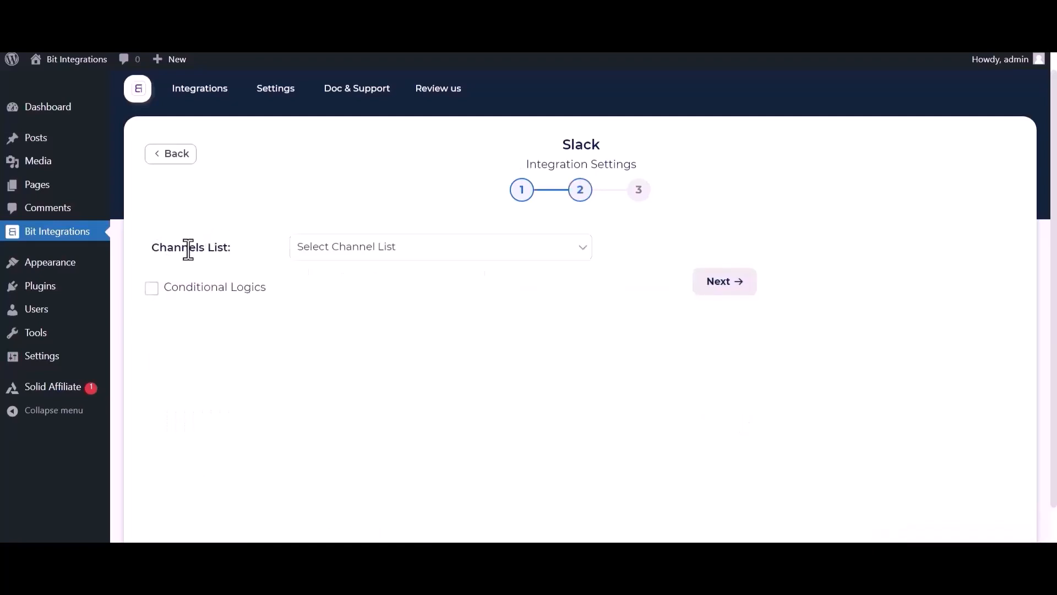
Step: Send messages to the bit-integrations channel containing First Name and Payment Email
click(374, 254)
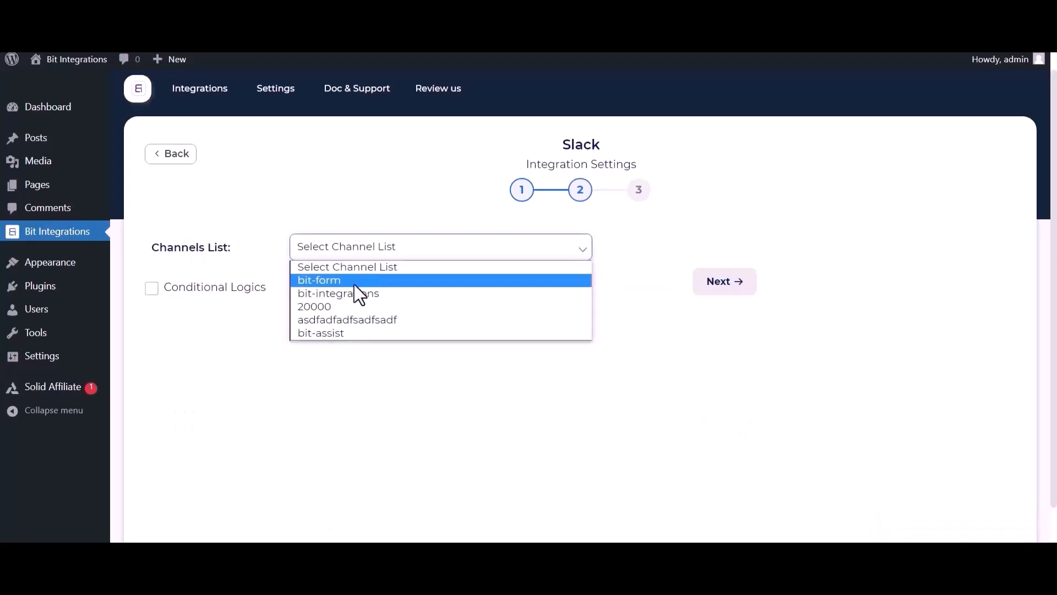
click(339, 291)
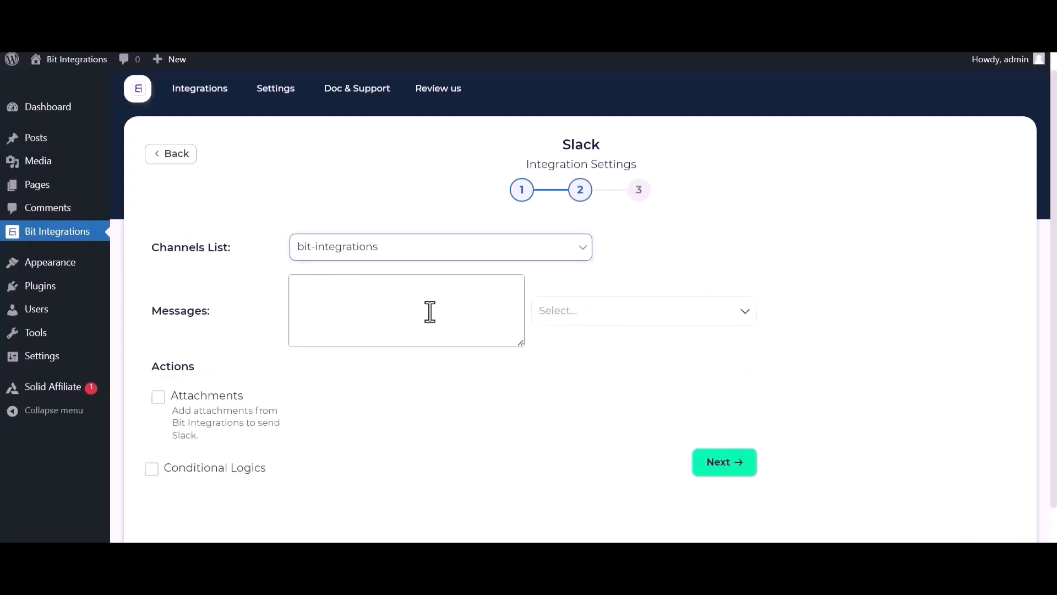
click(632, 320)
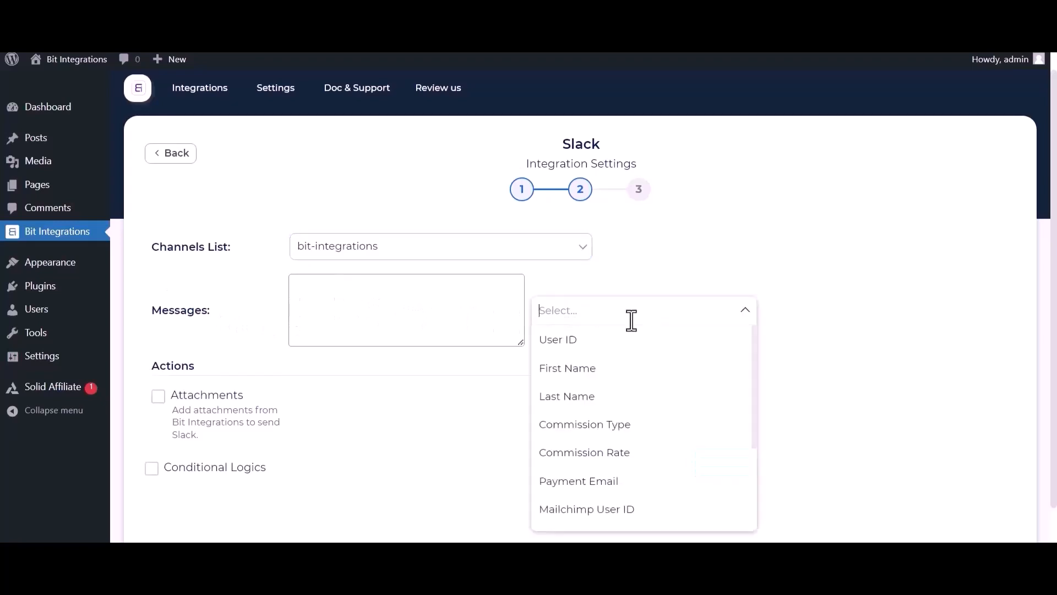
click(586, 369)
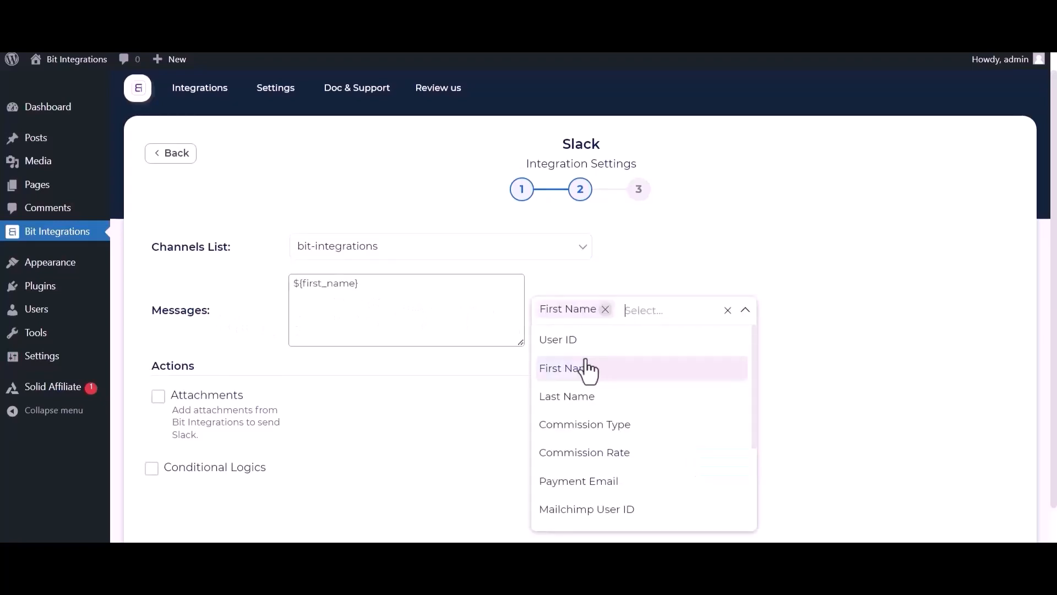
click(573, 487)
click(826, 389)
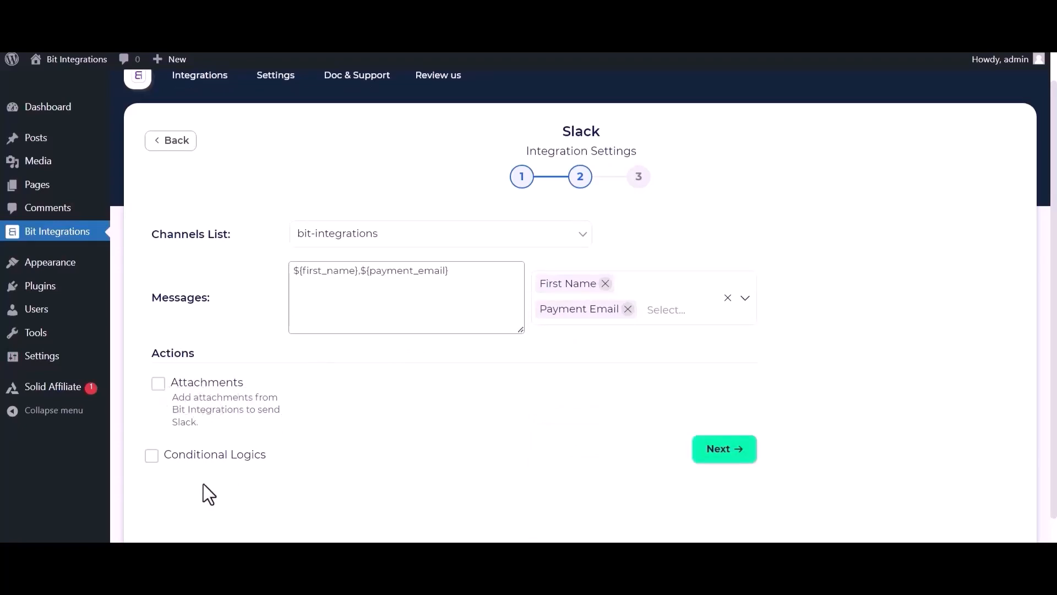
Step: Leave Conditional Logics off, then finish and save the Slack integration
click(152, 457)
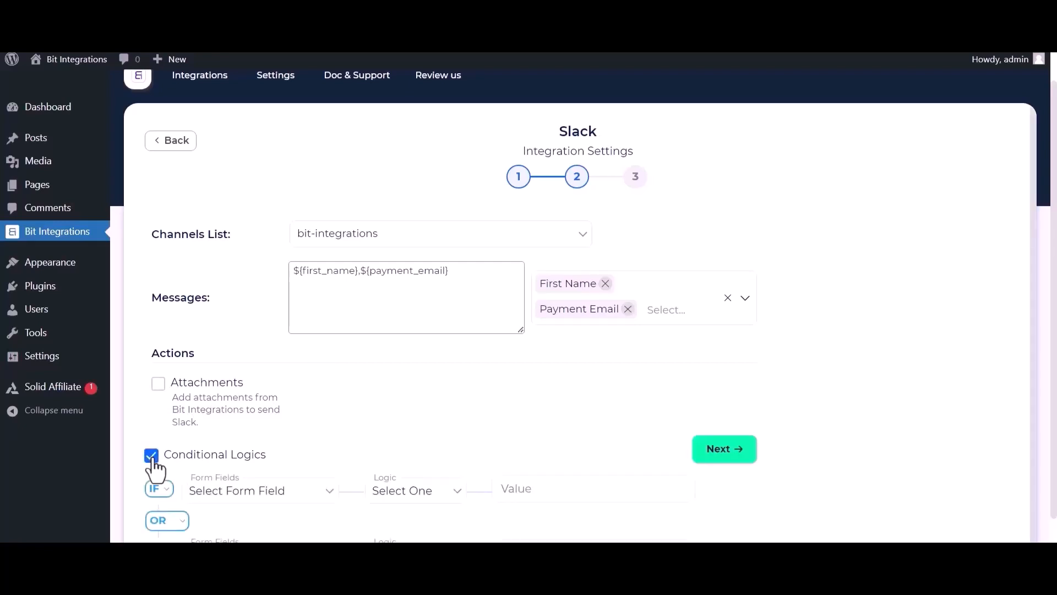
click(151, 457)
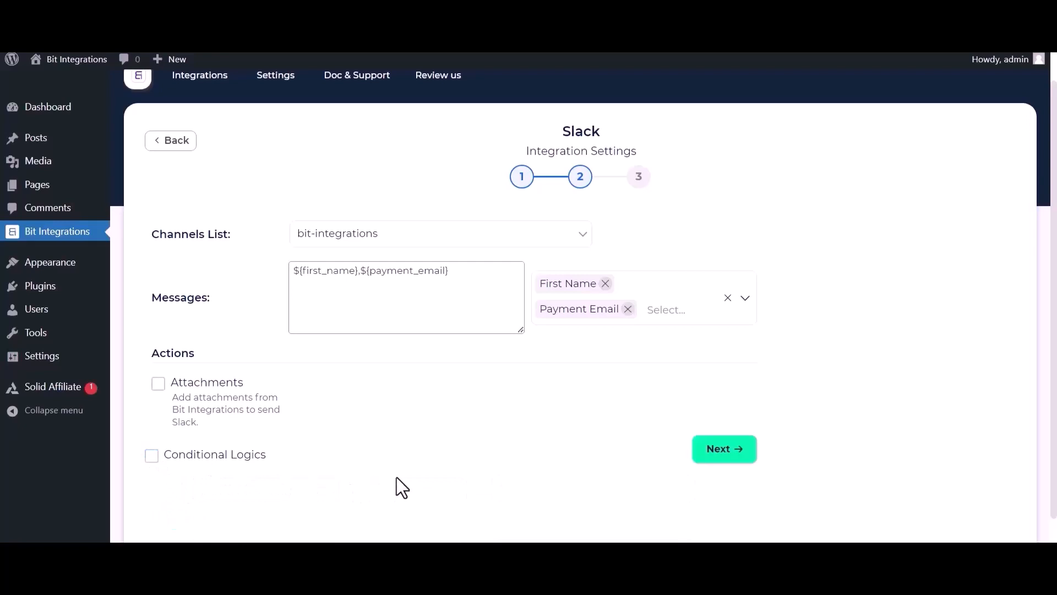
click(733, 452)
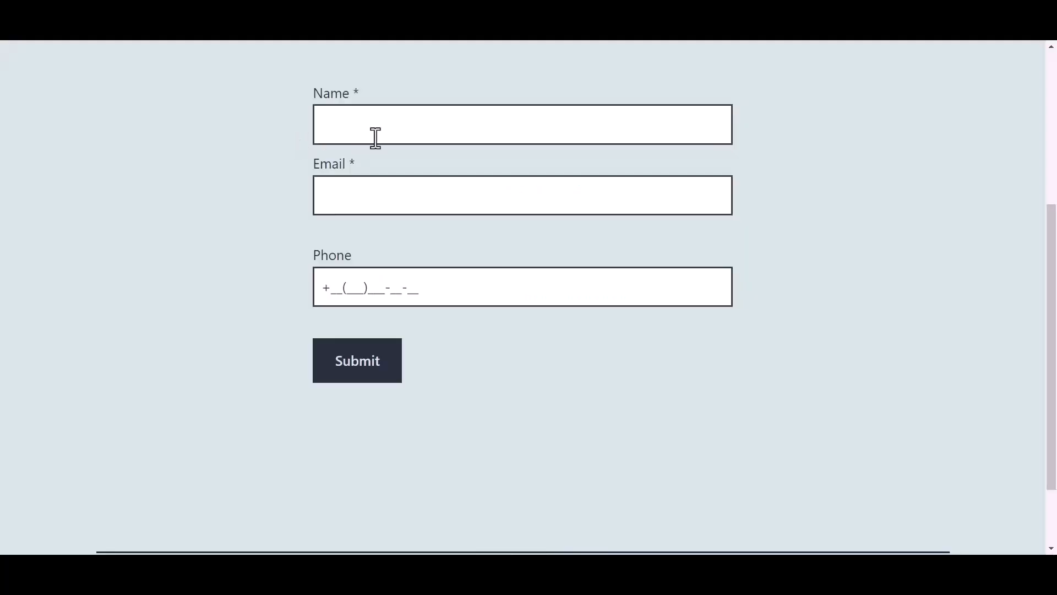
click(396, 126)
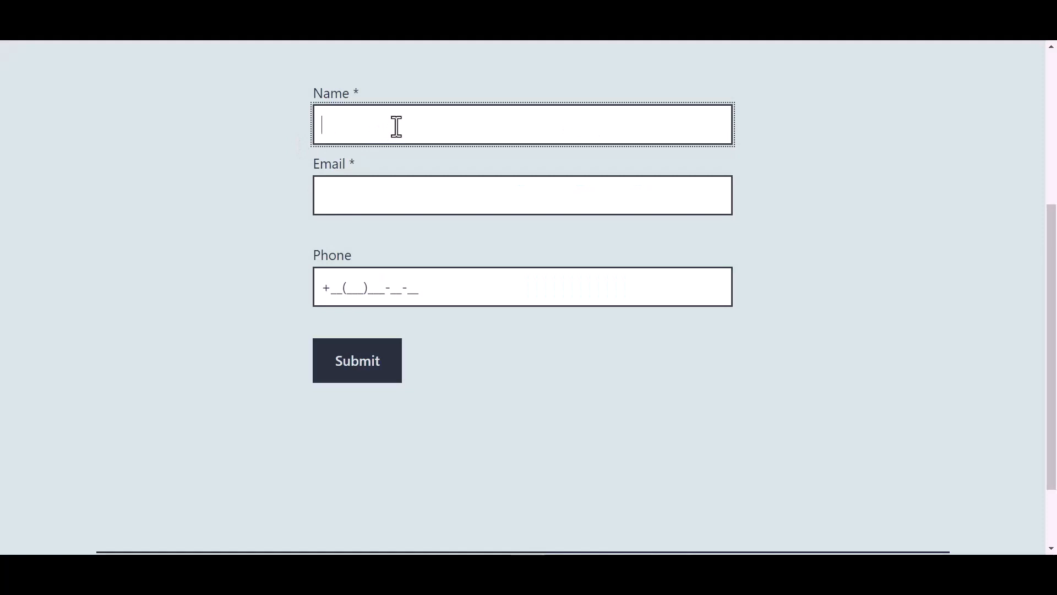
Step: Fill in the form with name 'Bit Integrations', a support e-mail address and a phone number, then submit it
text(Bit)
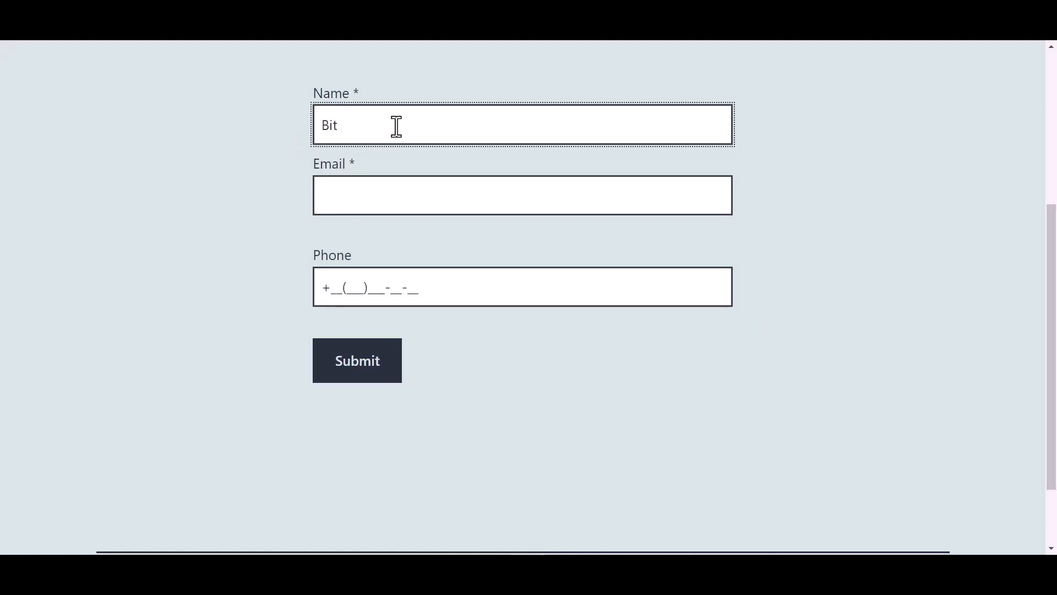
text(Integrations)
click(362, 199)
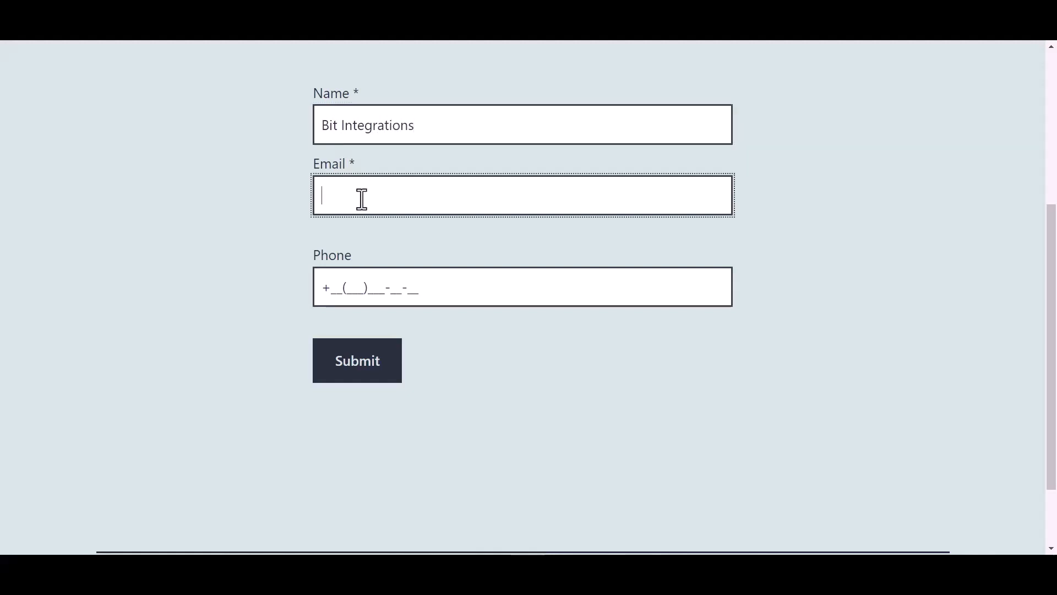
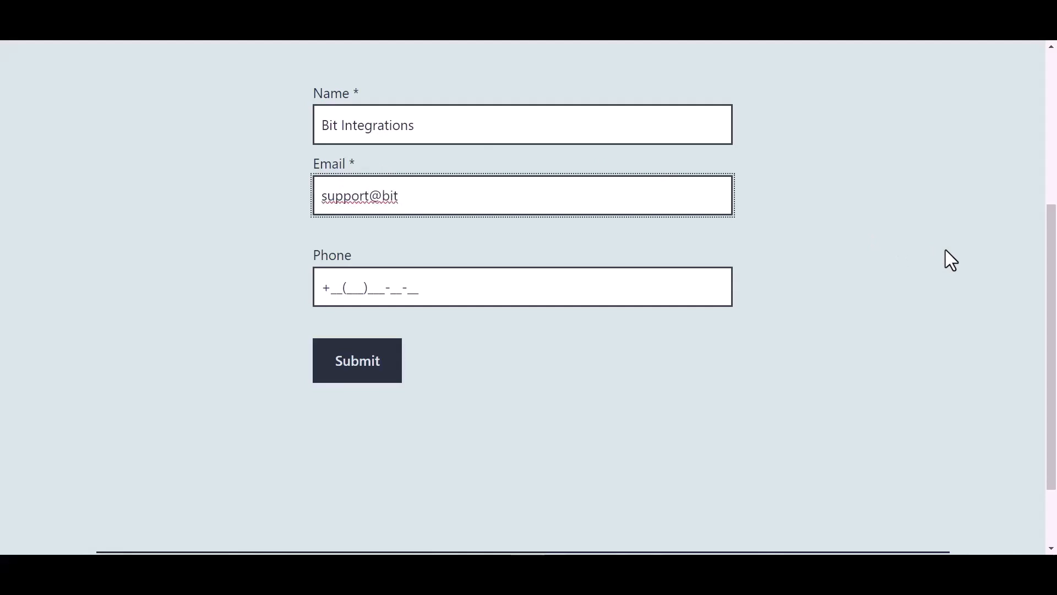
click(407, 287)
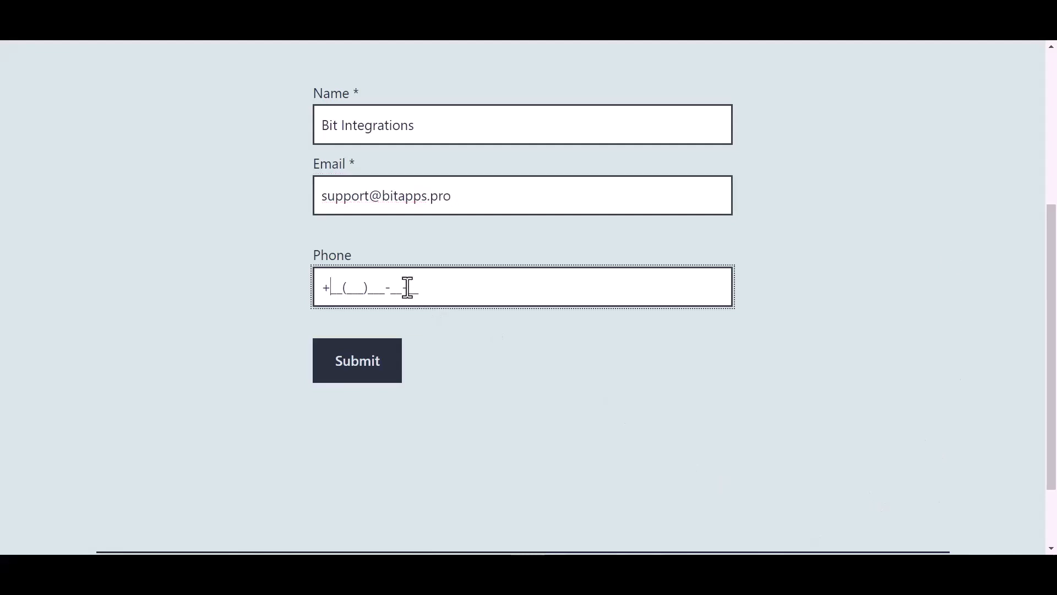
text(44(455)566-6_-__)
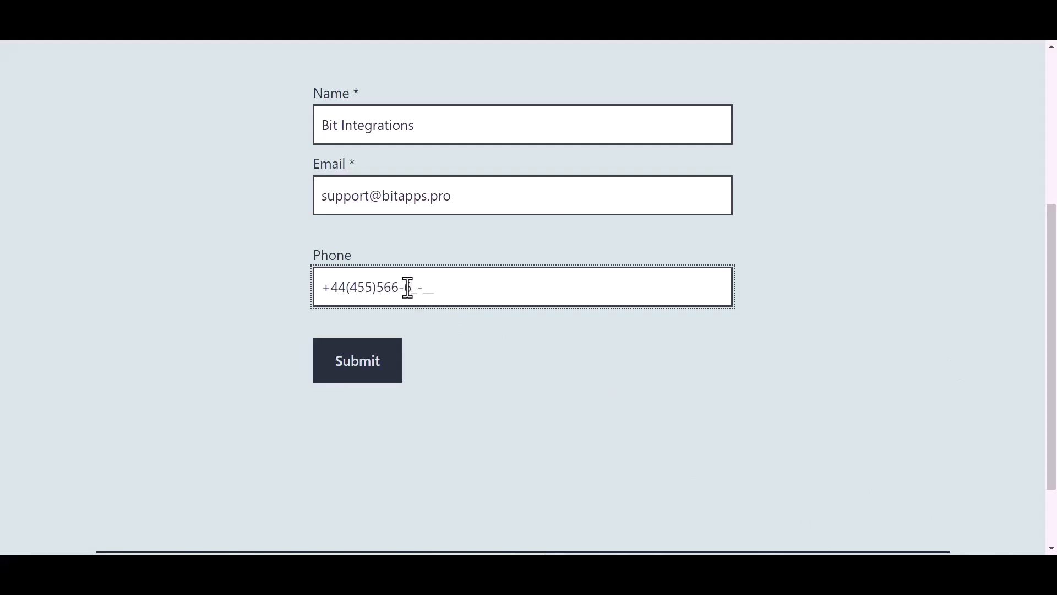
click(371, 376)
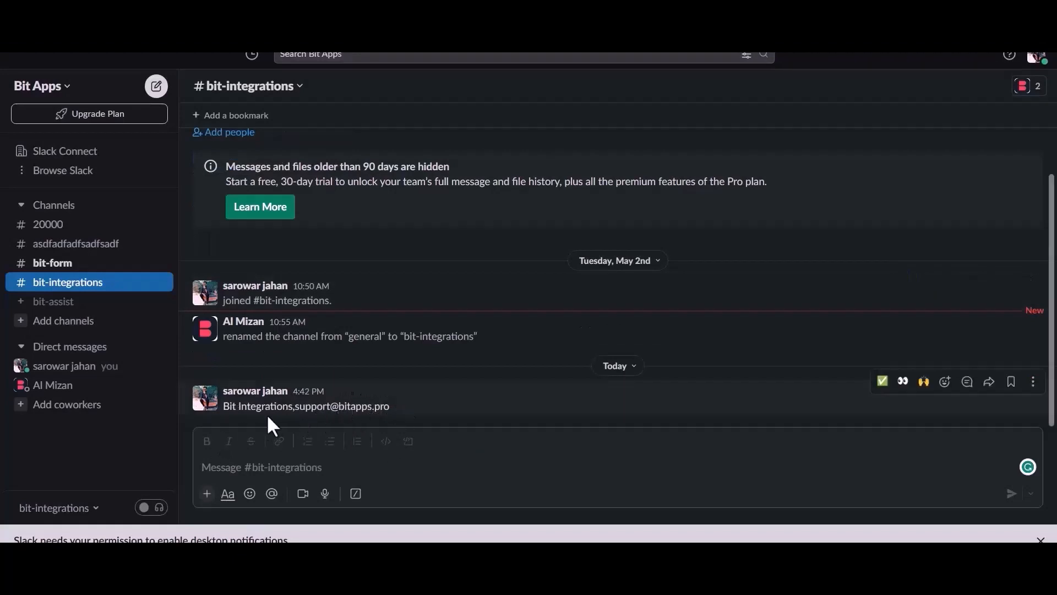
Step: Highlight the new bit-integrations message containing the submitted name and e-mail, then clear the selection
drag(229, 407, 414, 407)
click(414, 408)
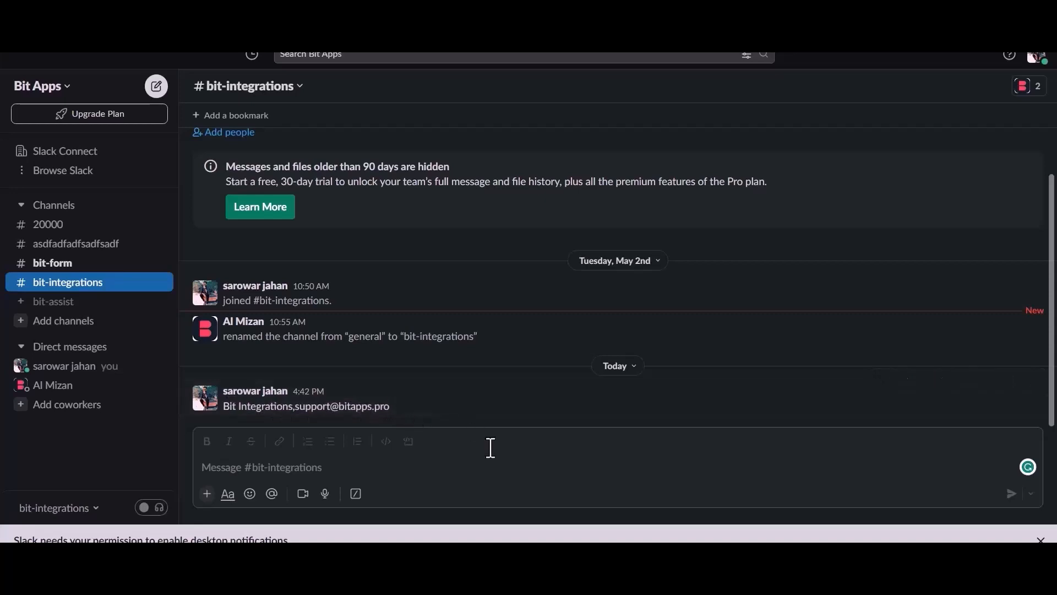